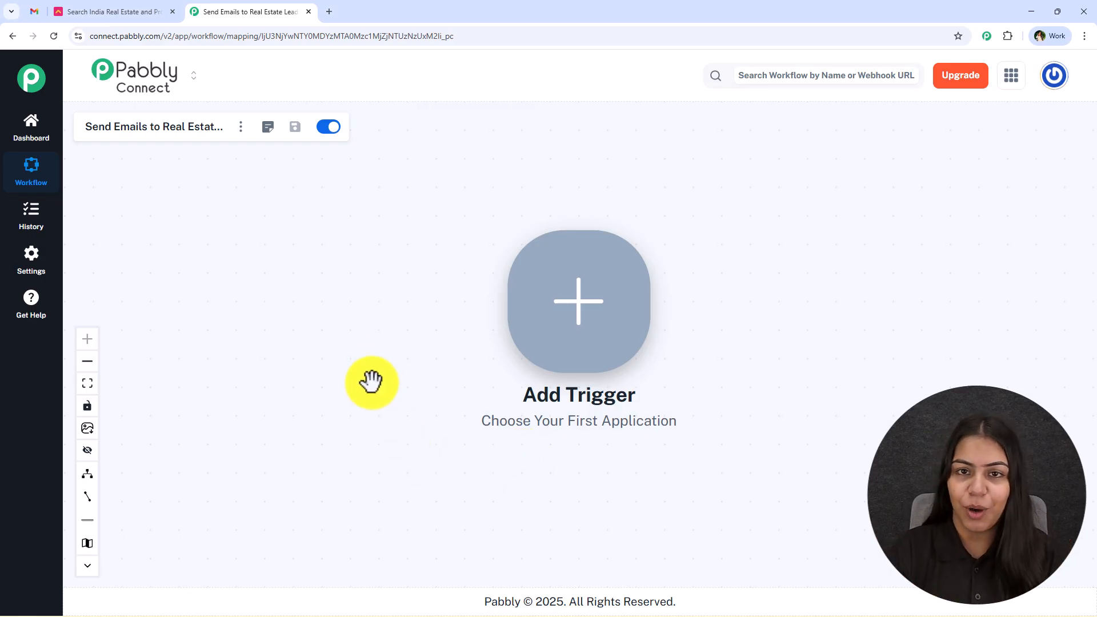
View the Pabbly Connect website's sign-in and sign-up options in a separate browser tab, and close that tab.
click(333, 11)
text(pabbly)
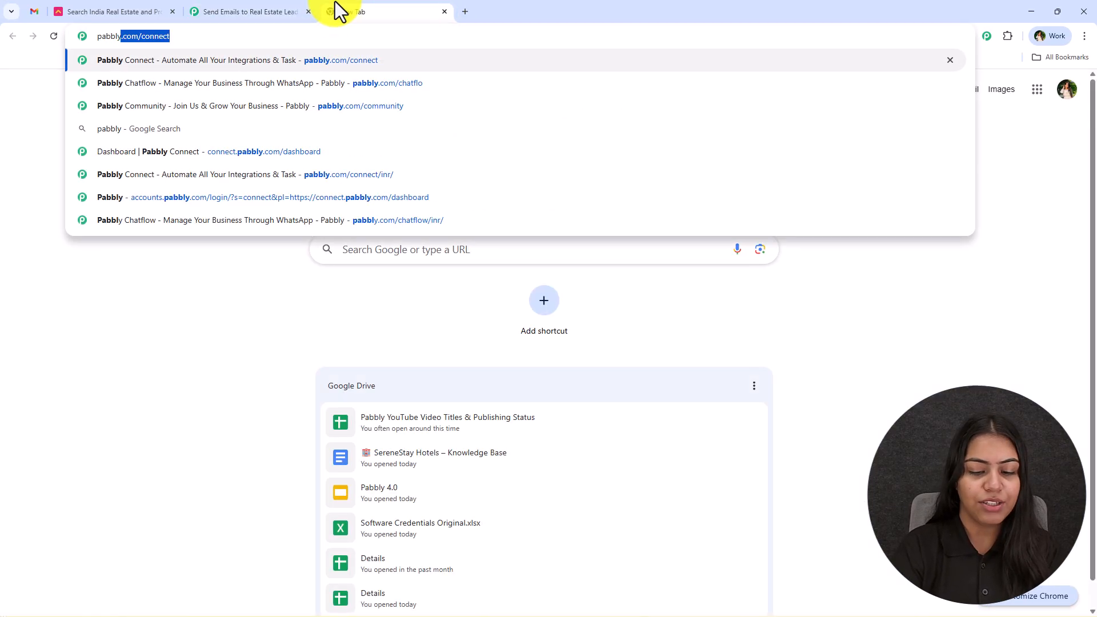
key(Return)
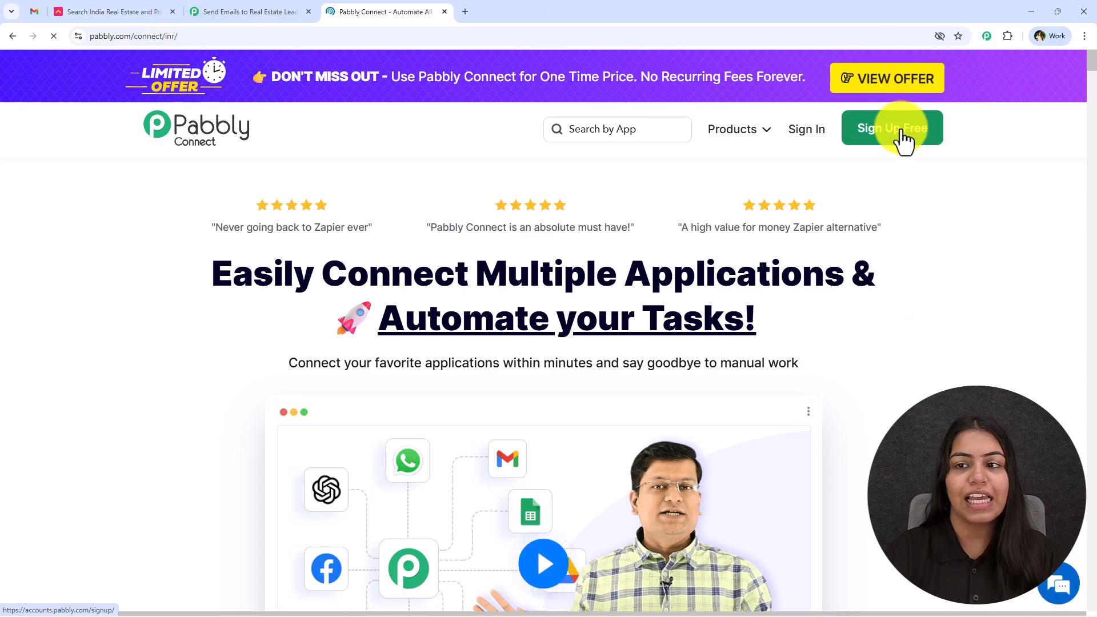
click(445, 11)
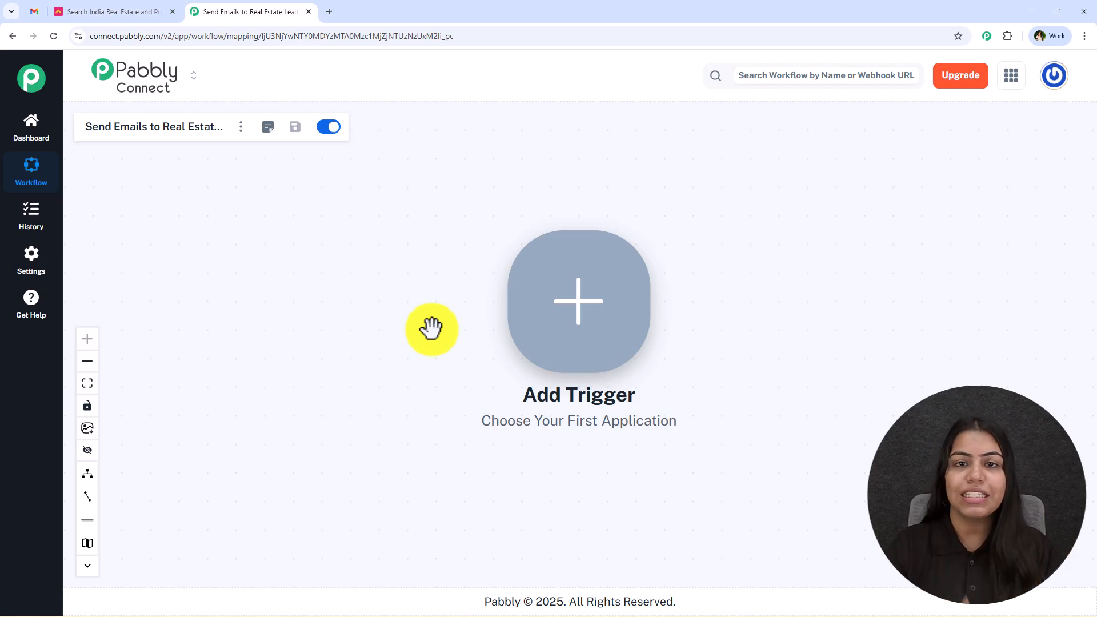
Add Housing.com as the workflow's trigger app with the New Leads event and connect it.
click(589, 342)
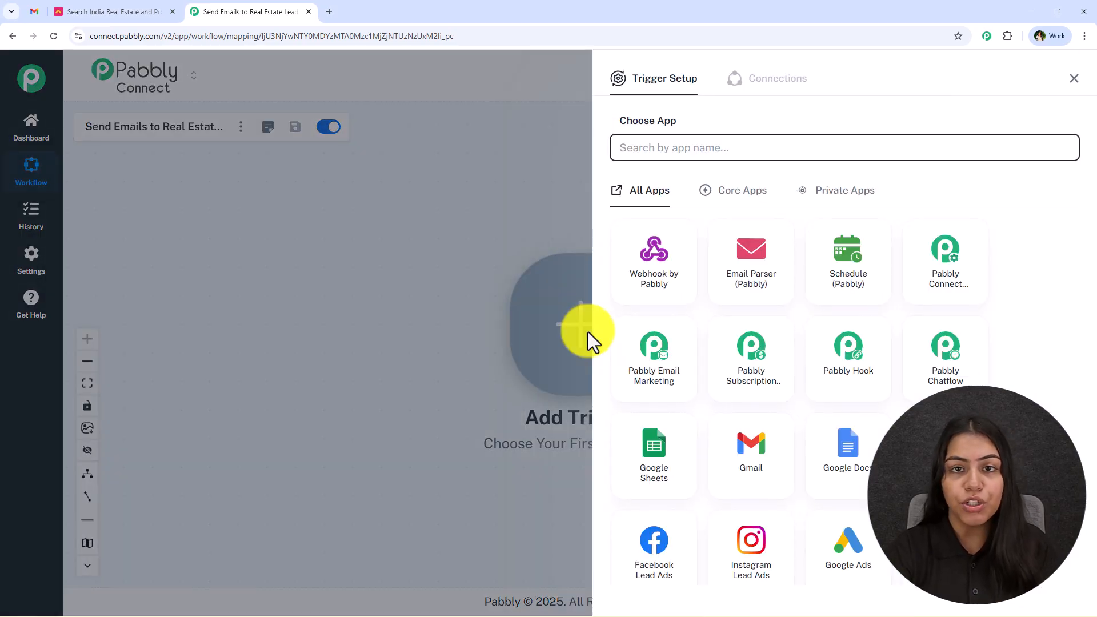
text(H)
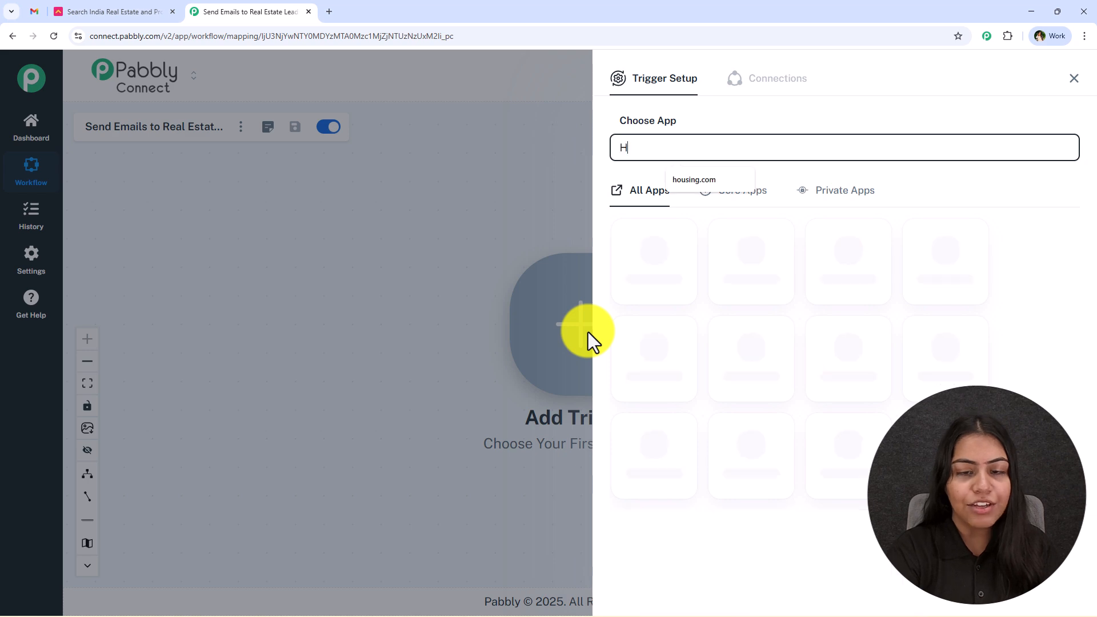
text(ousing.com)
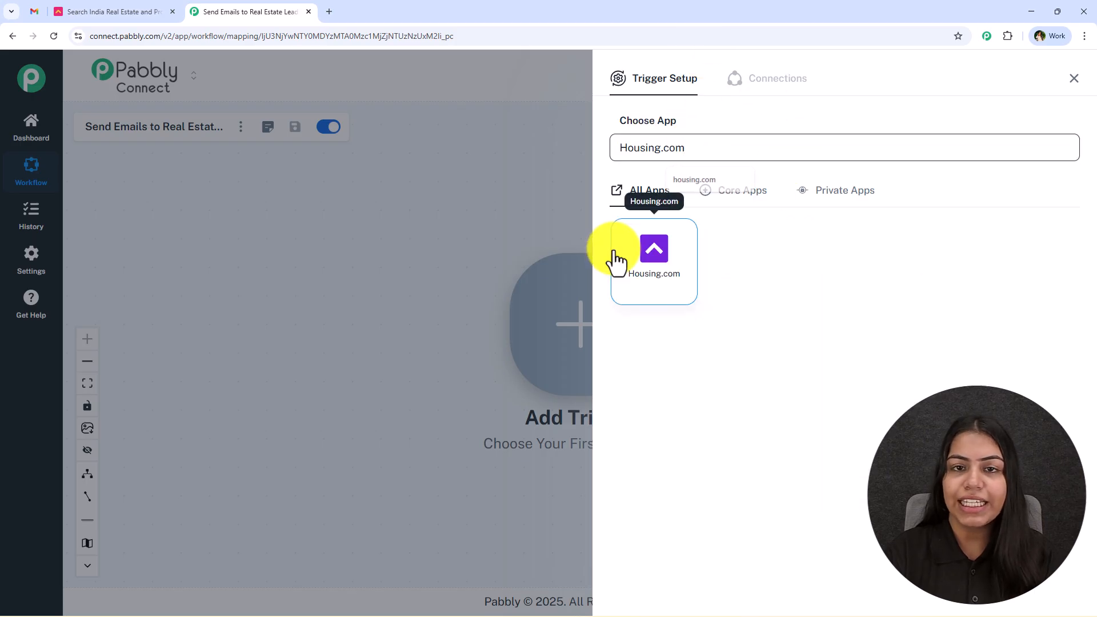
click(617, 260)
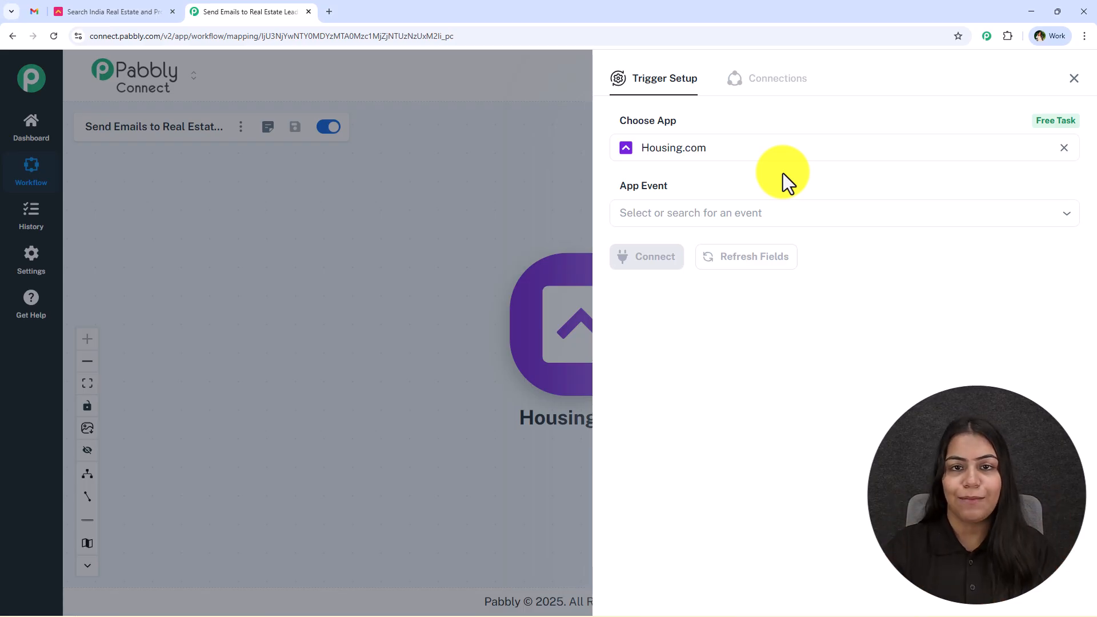
click(676, 214)
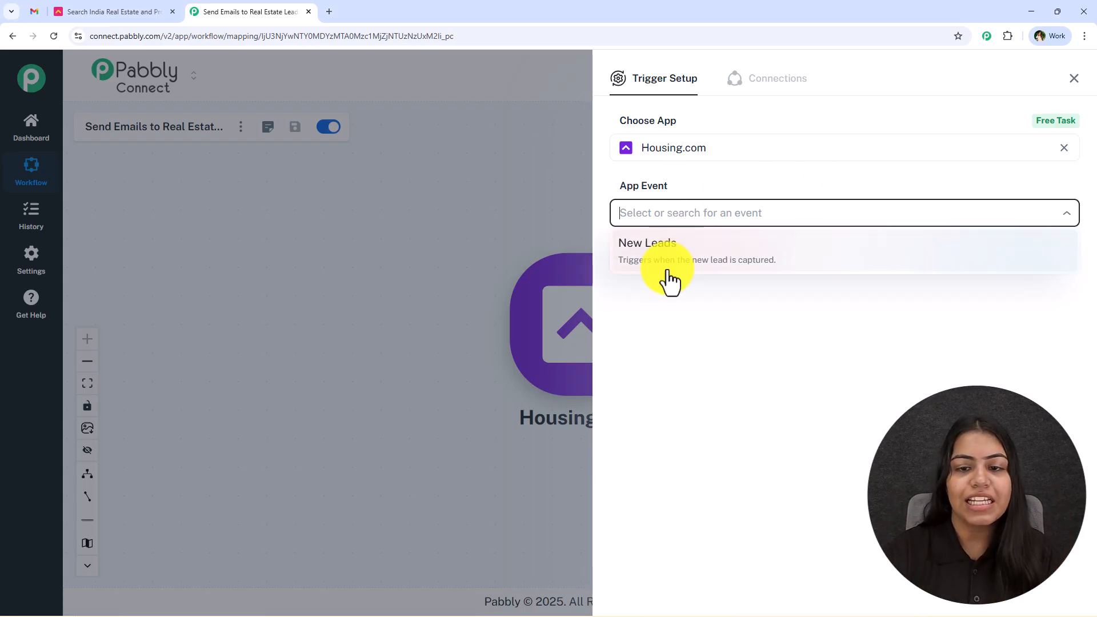
click(665, 266)
click(658, 268)
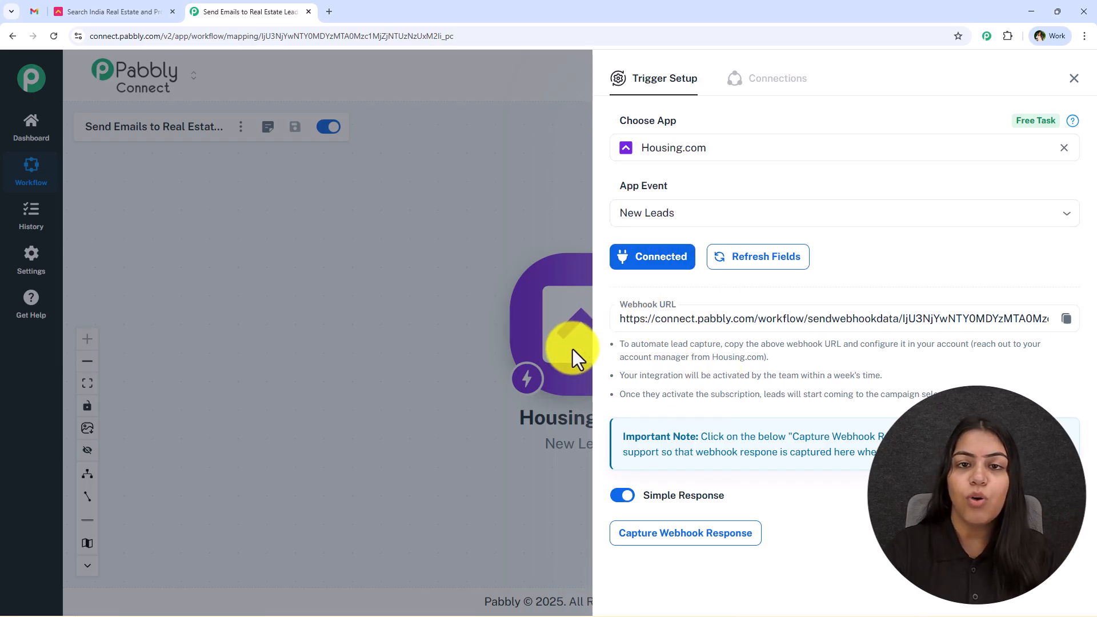
Copy the Housing.com trigger's webhook URL and start capturing the webhook response.
click(1066, 318)
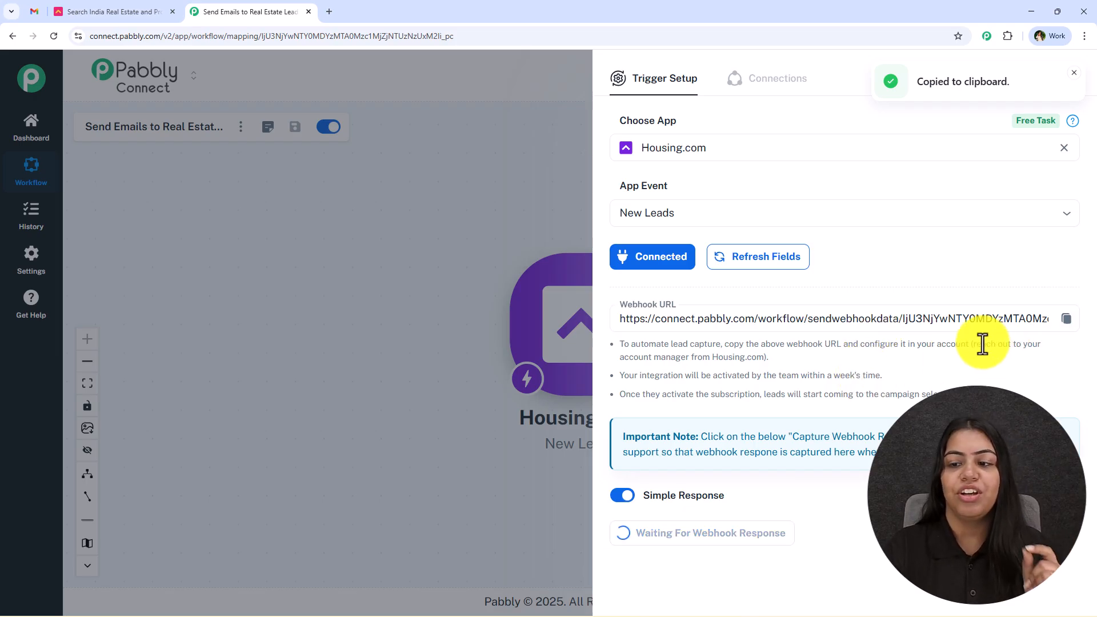
drag(977, 344, 979, 356)
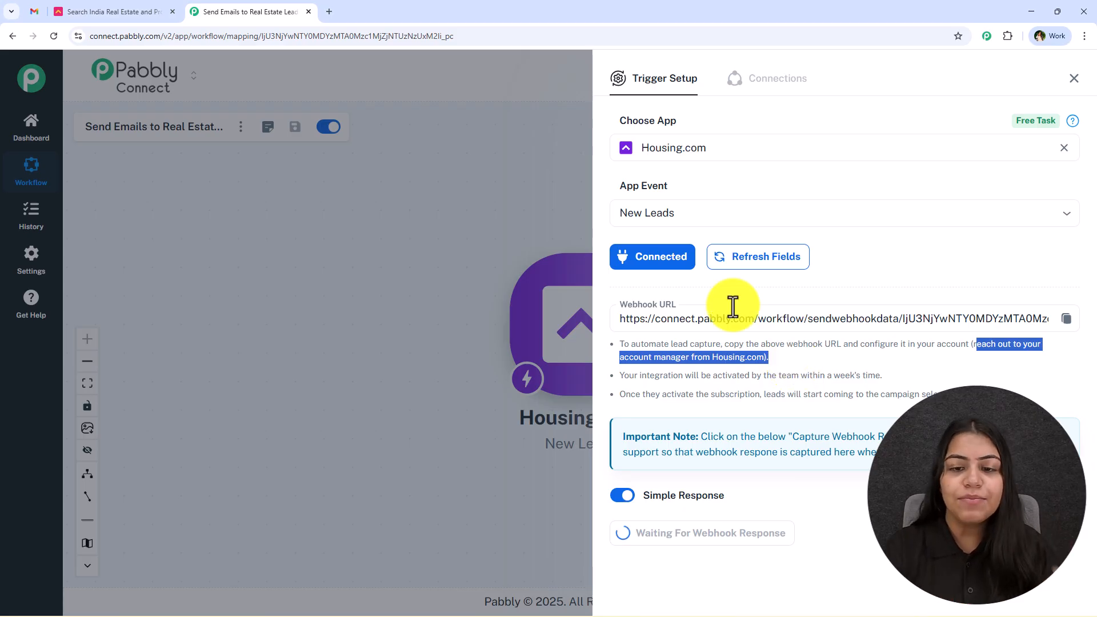
click(702, 330)
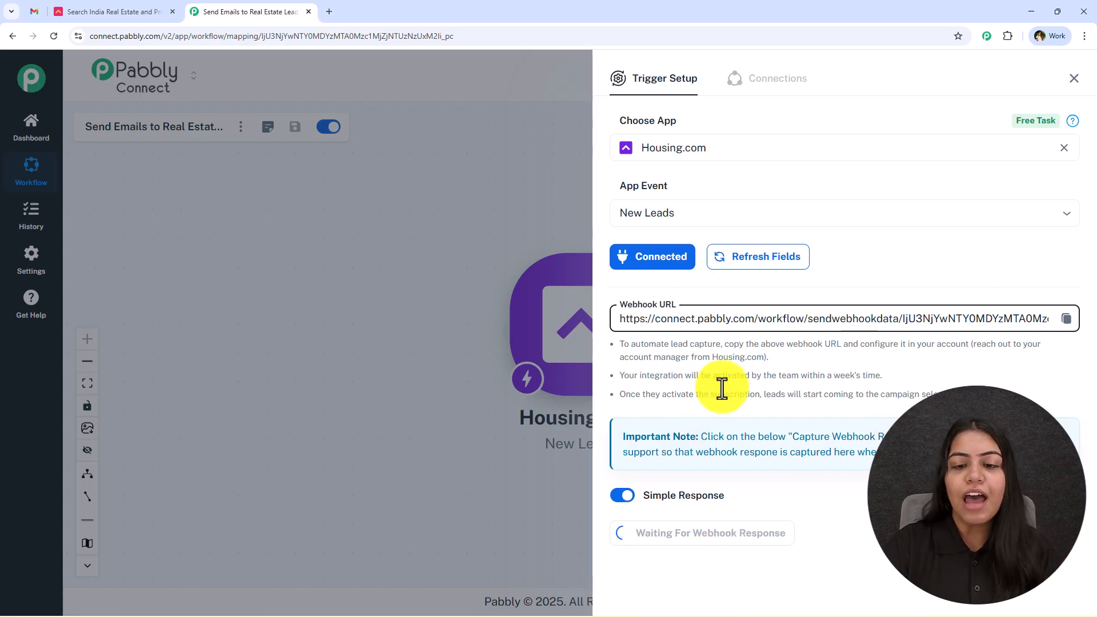
drag(621, 319, 1067, 336)
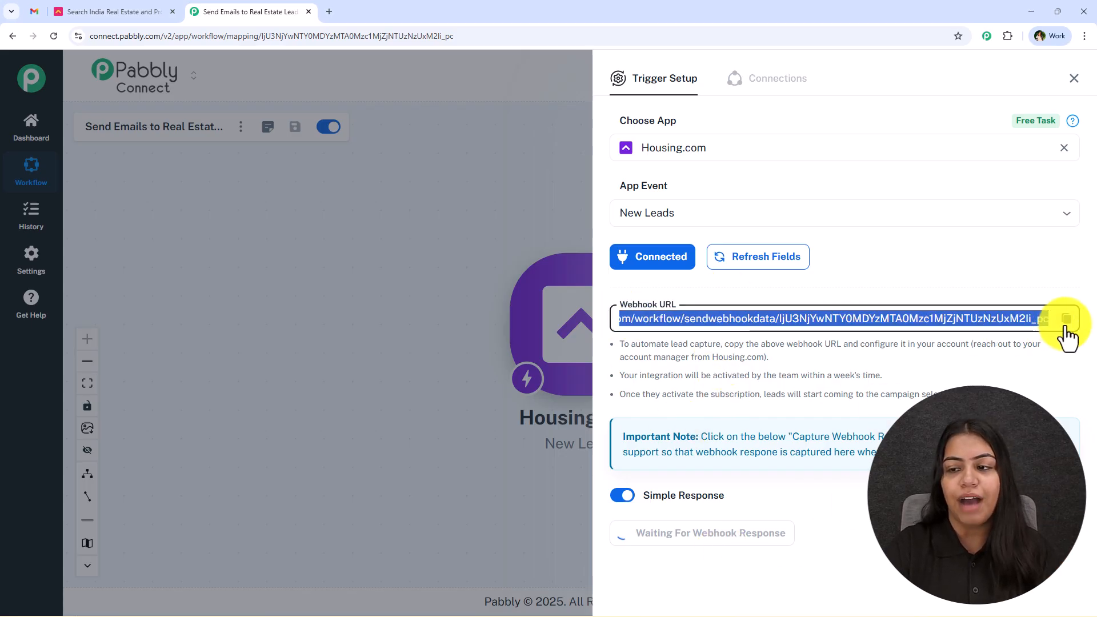
click(1067, 320)
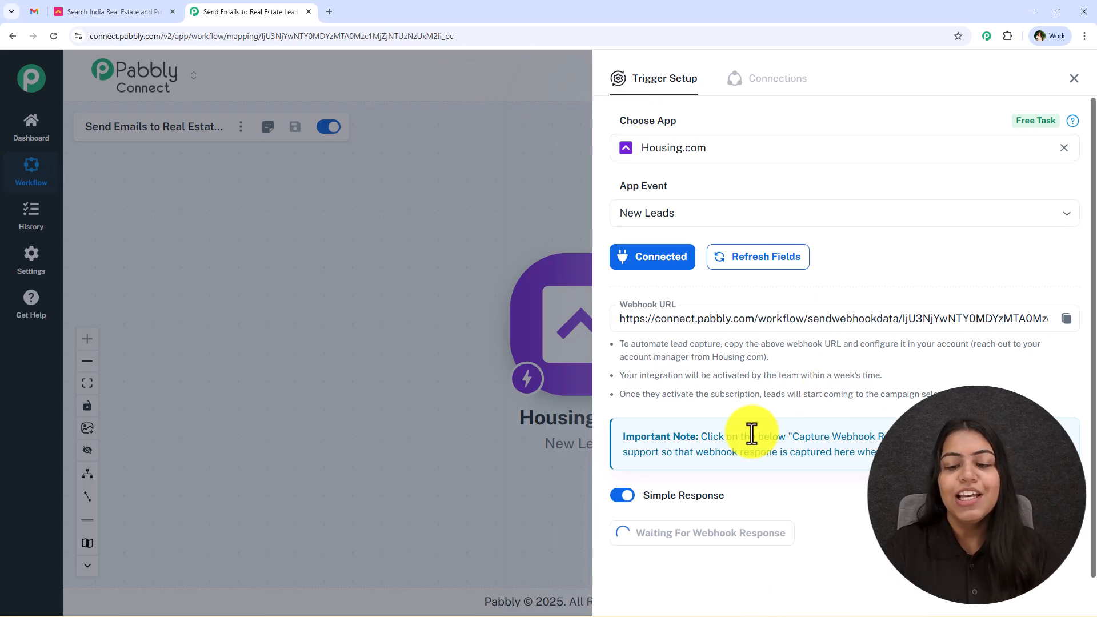
Examine the captured lead's requirement, phone, name, email and area in the received response, and close the trigger setup.
scroll(777, 428, down, 1)
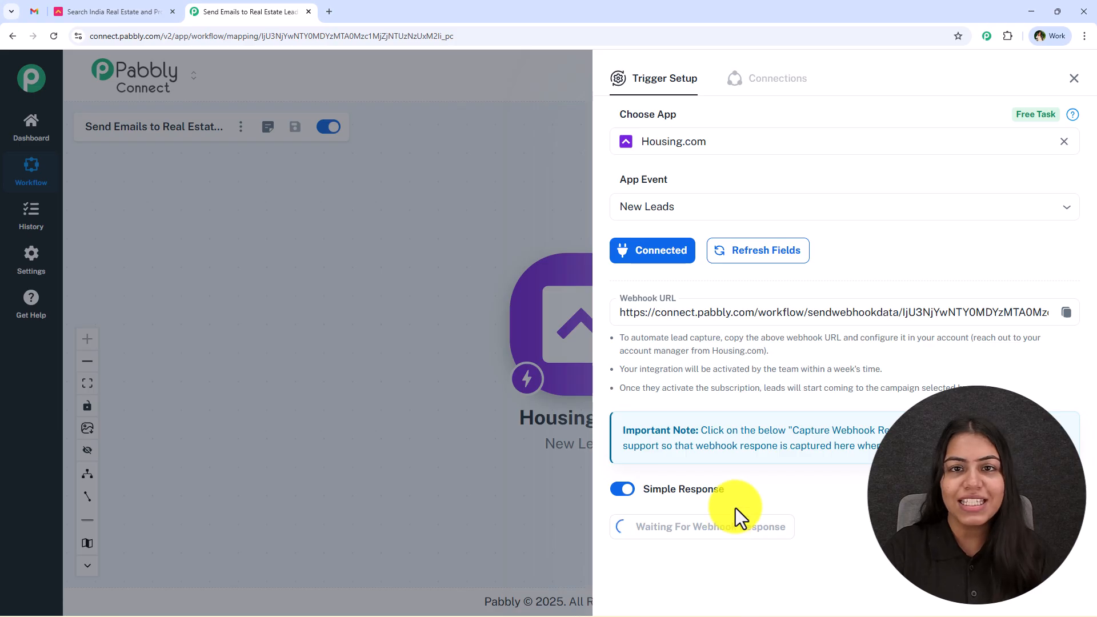
scroll(787, 331, down, 6)
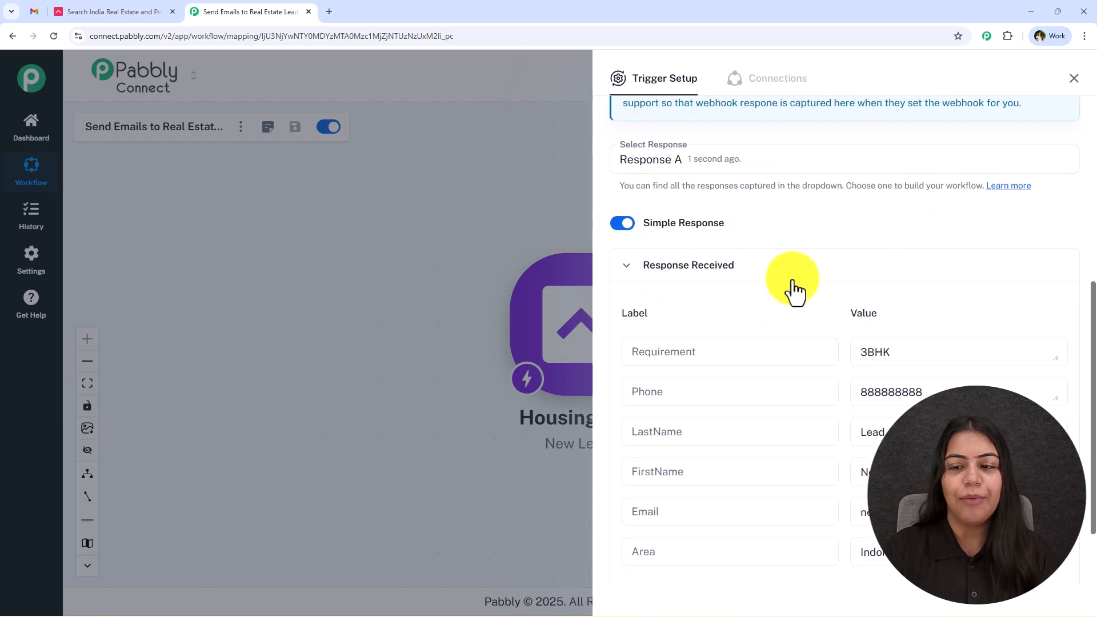
scroll(867, 288, down, 2)
drag(1014, 251, 826, 268)
drag(966, 301, 839, 307)
drag(929, 342, 856, 349)
drag(935, 383, 809, 386)
drag(1014, 418, 814, 426)
drag(972, 462, 814, 469)
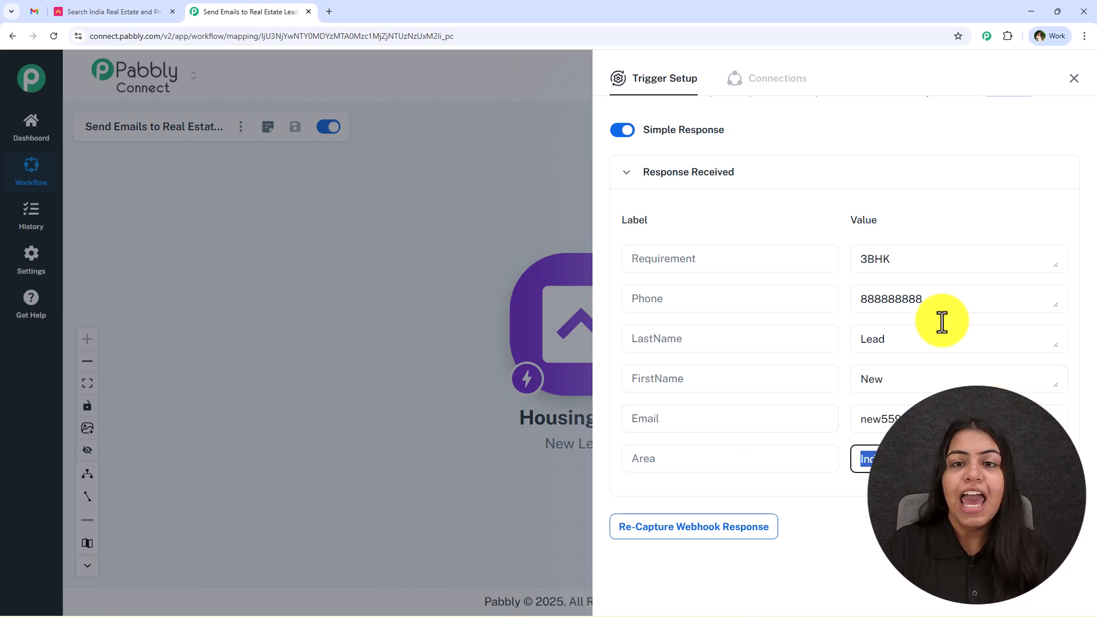
click(1079, 84)
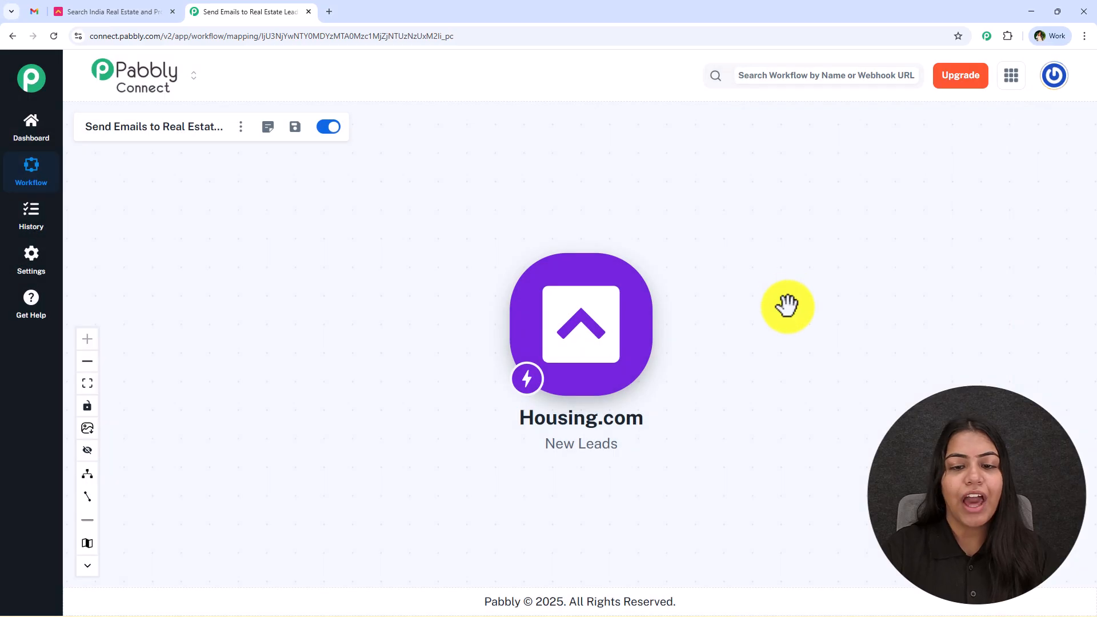
Add a Gmail action after the Housing.com trigger and choose the Send Email event.
drag(787, 309, 518, 311)
click(398, 328)
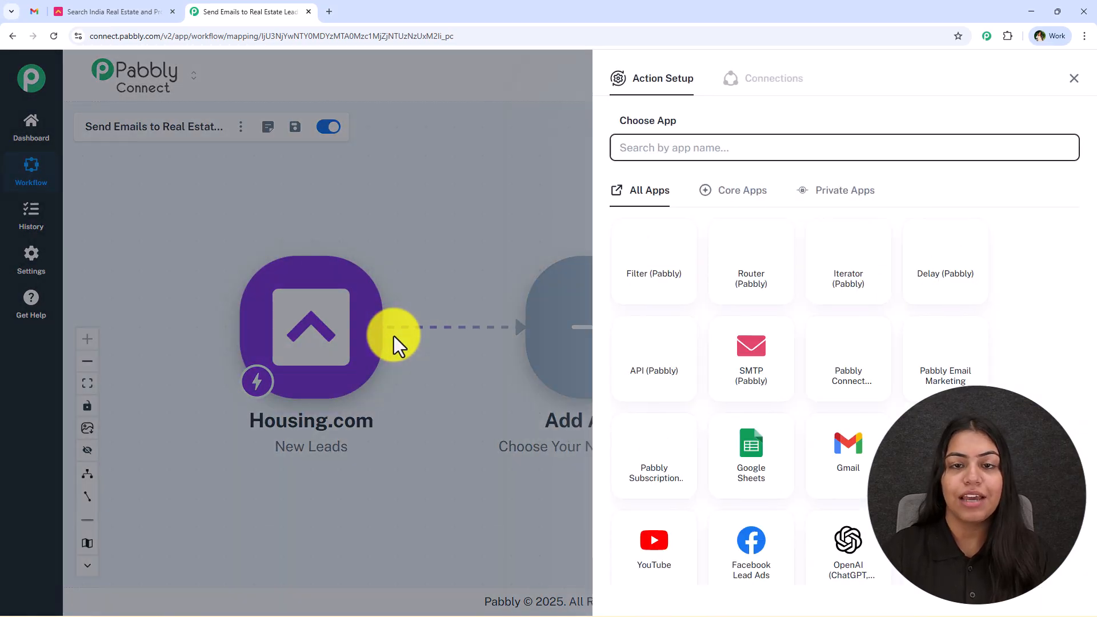
text(Gmail)
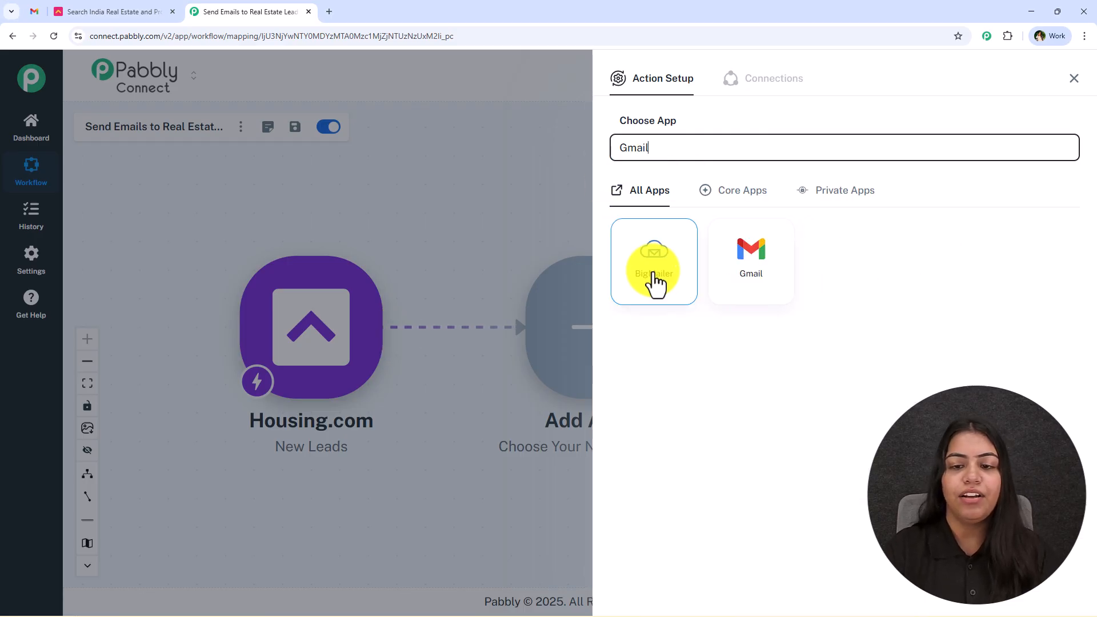
click(786, 283)
click(747, 214)
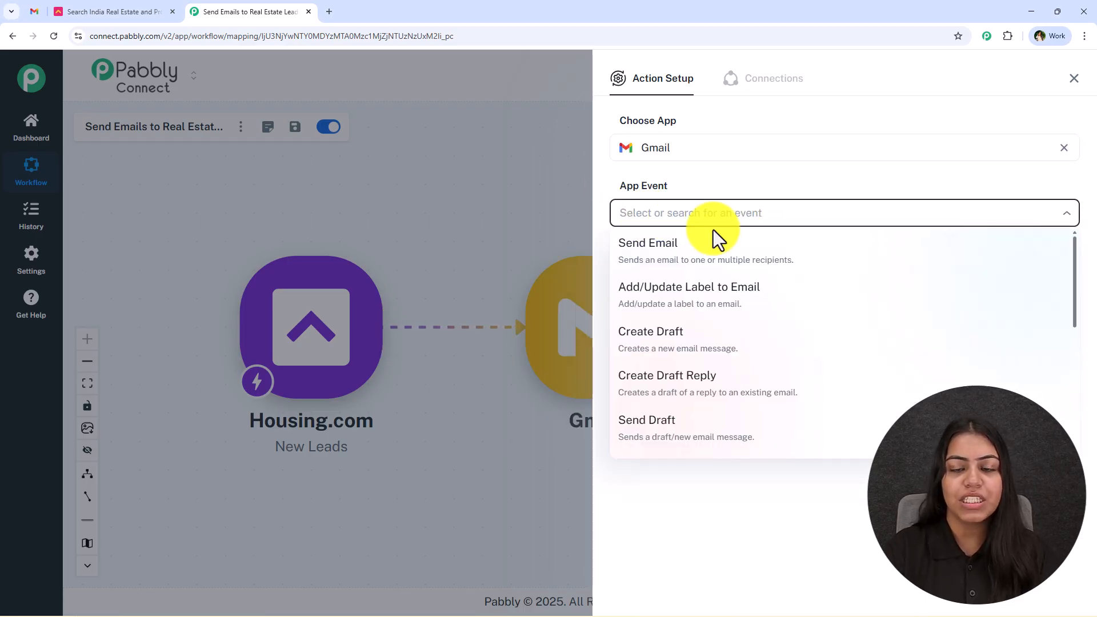
click(686, 243)
Create a new Gmail connection by signing in with the work Google account and allowing Pabbly Connect access.
click(674, 257)
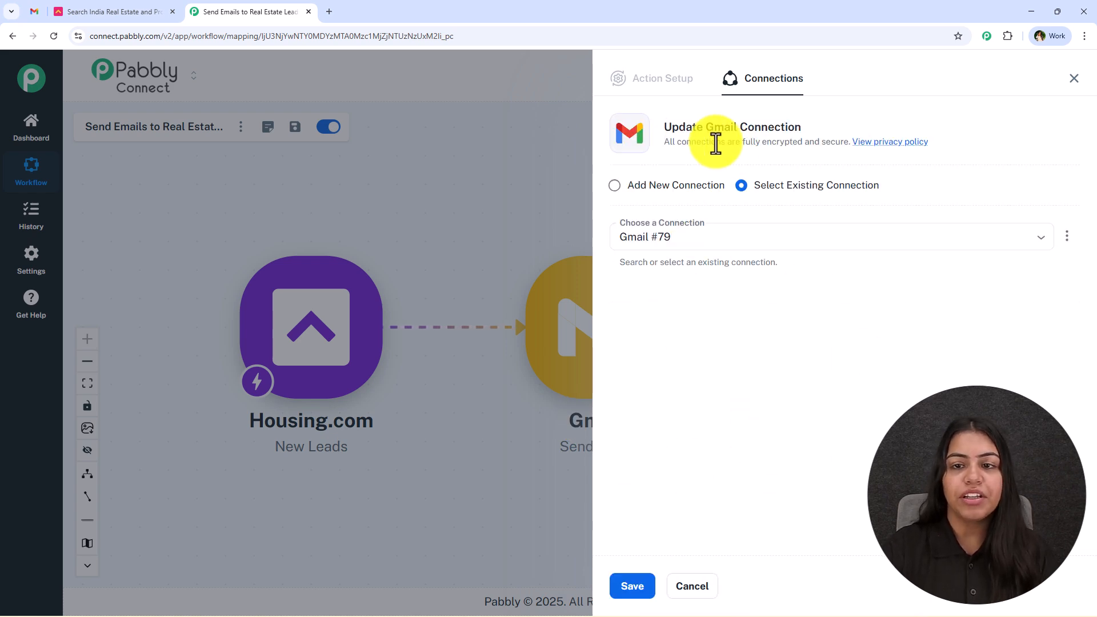
drag(707, 127, 819, 122)
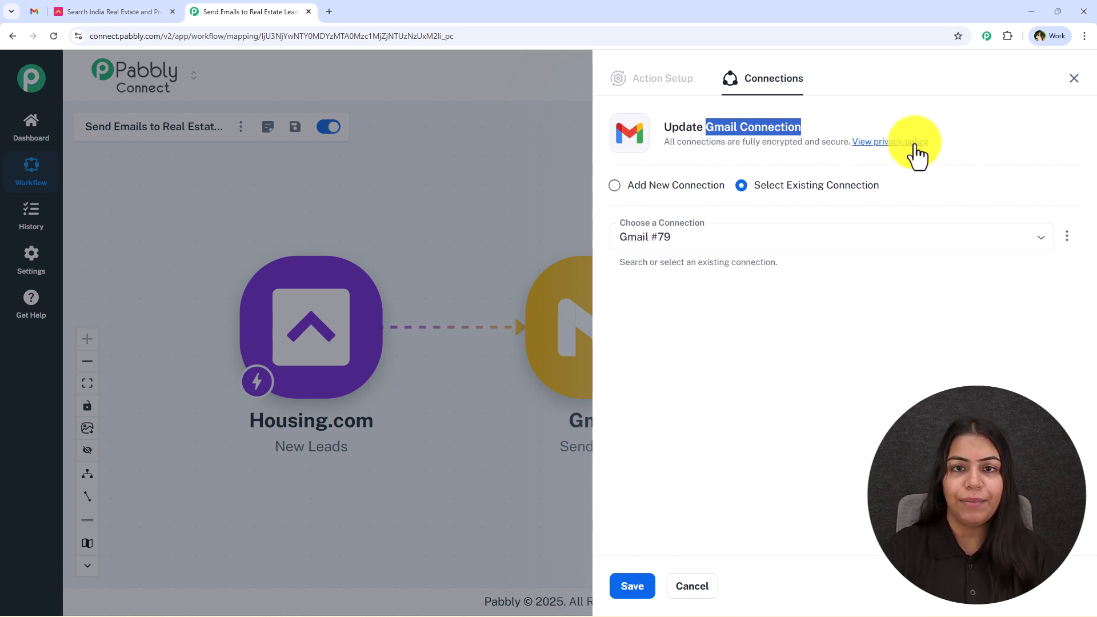
drag(921, 192, 754, 186)
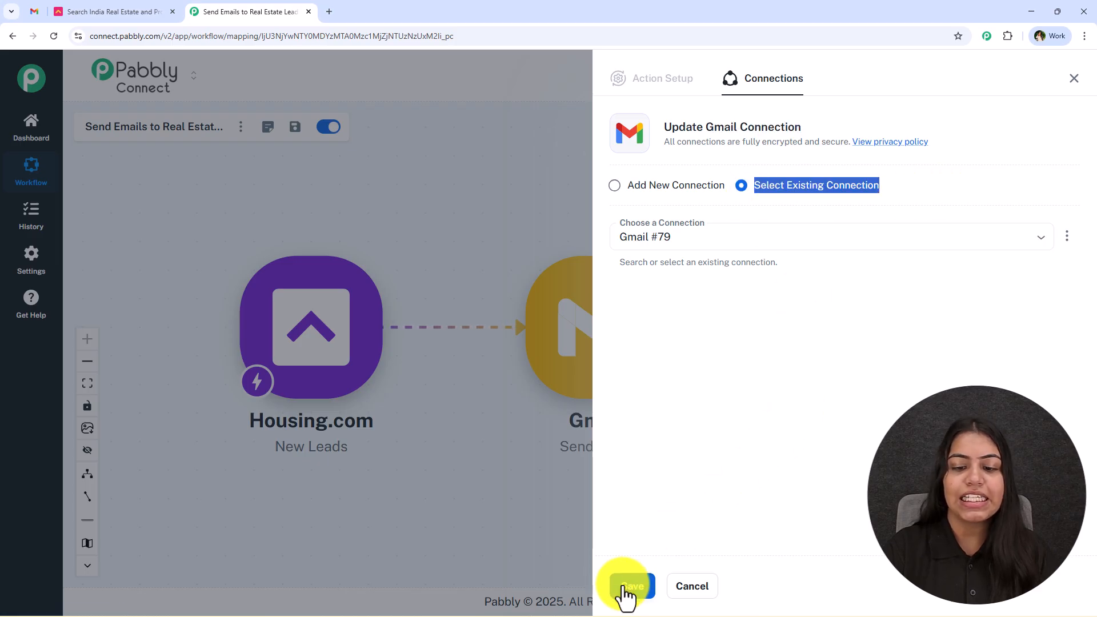
click(699, 188)
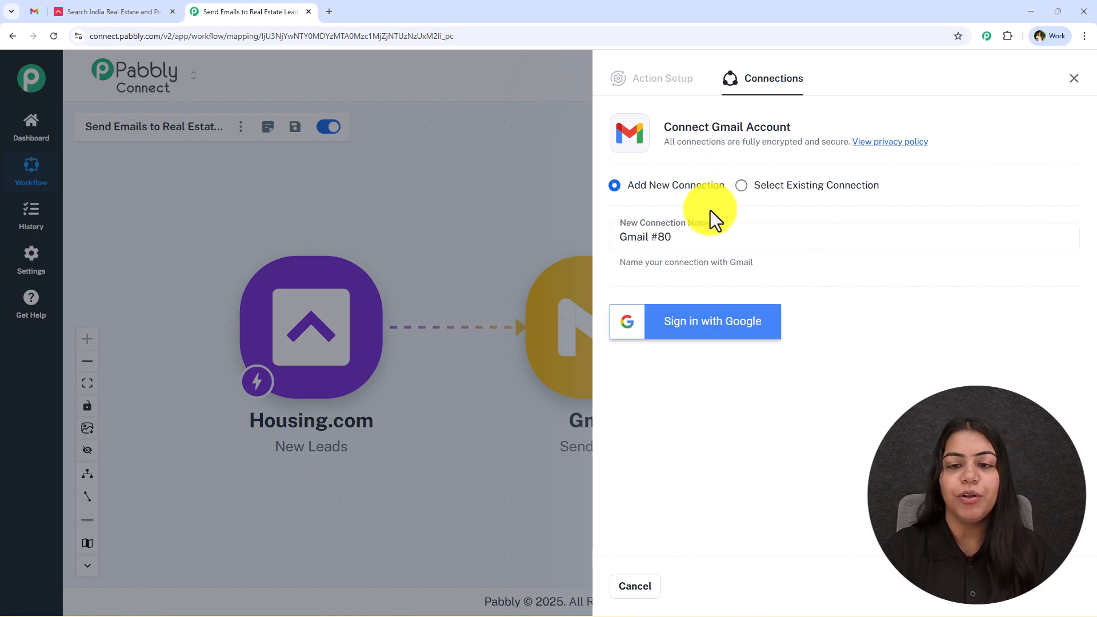
click(703, 341)
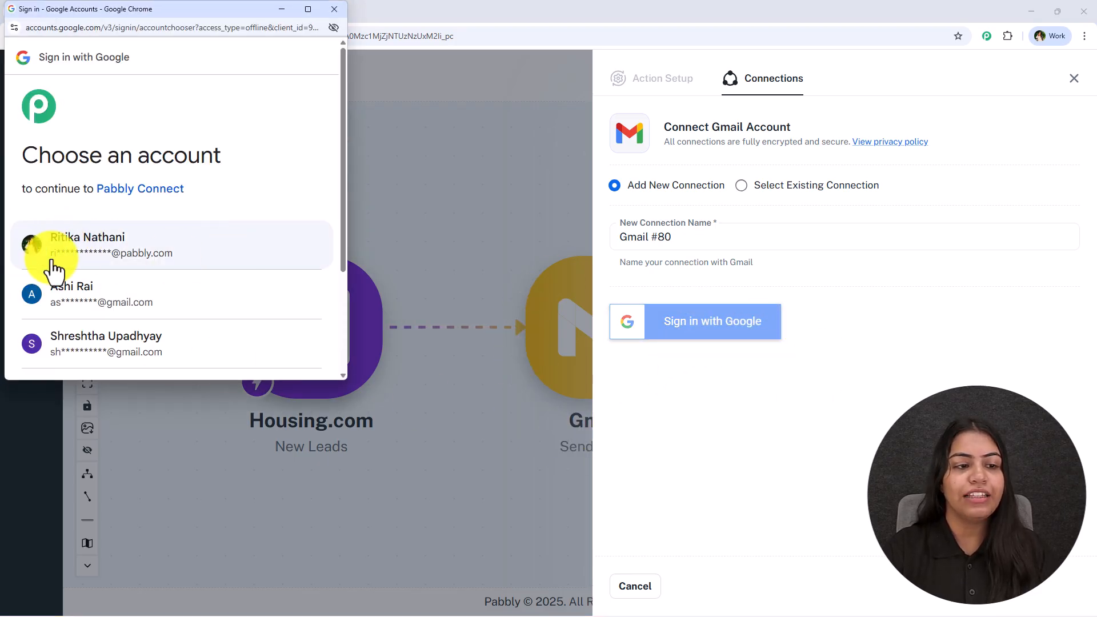
click(107, 263)
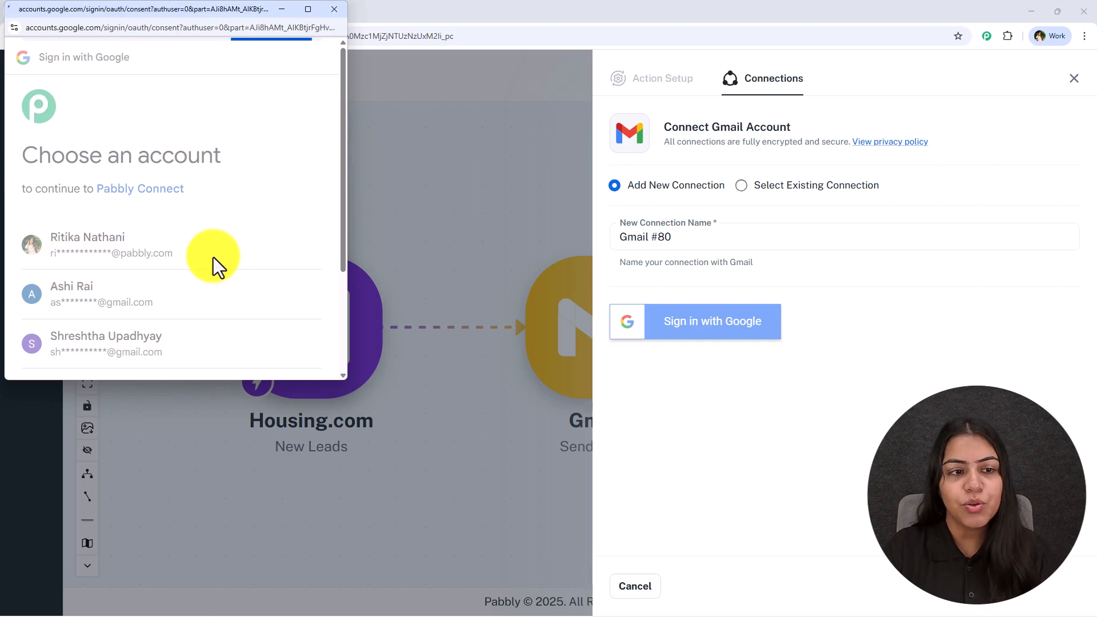
scroll(237, 257, down, 3)
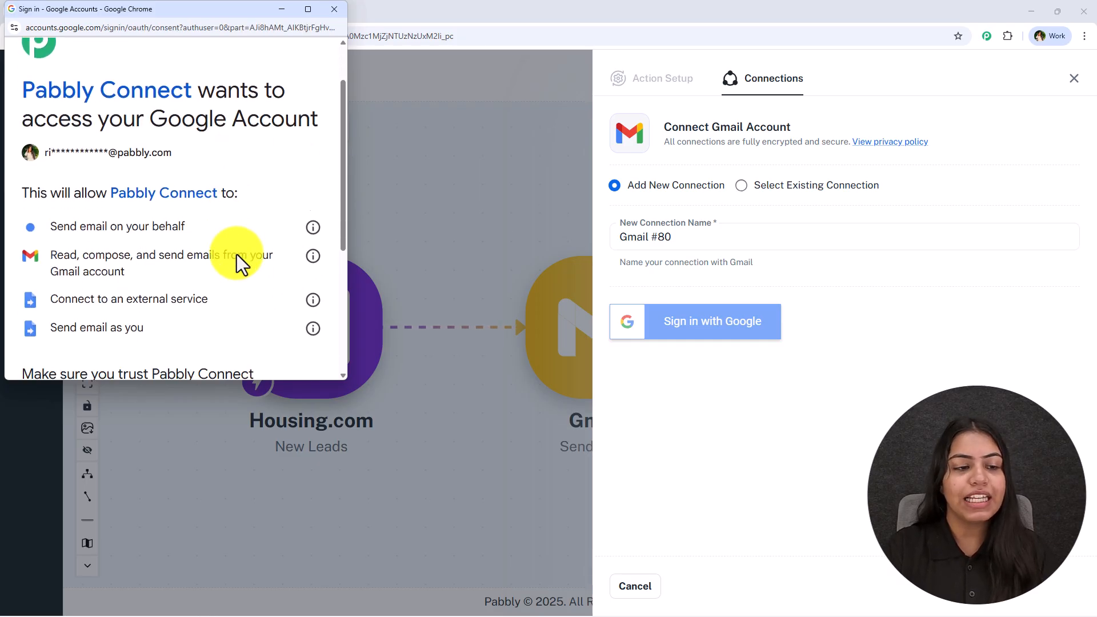
drag(44, 115, 179, 226)
scroll(279, 276, down, 2)
click(274, 296)
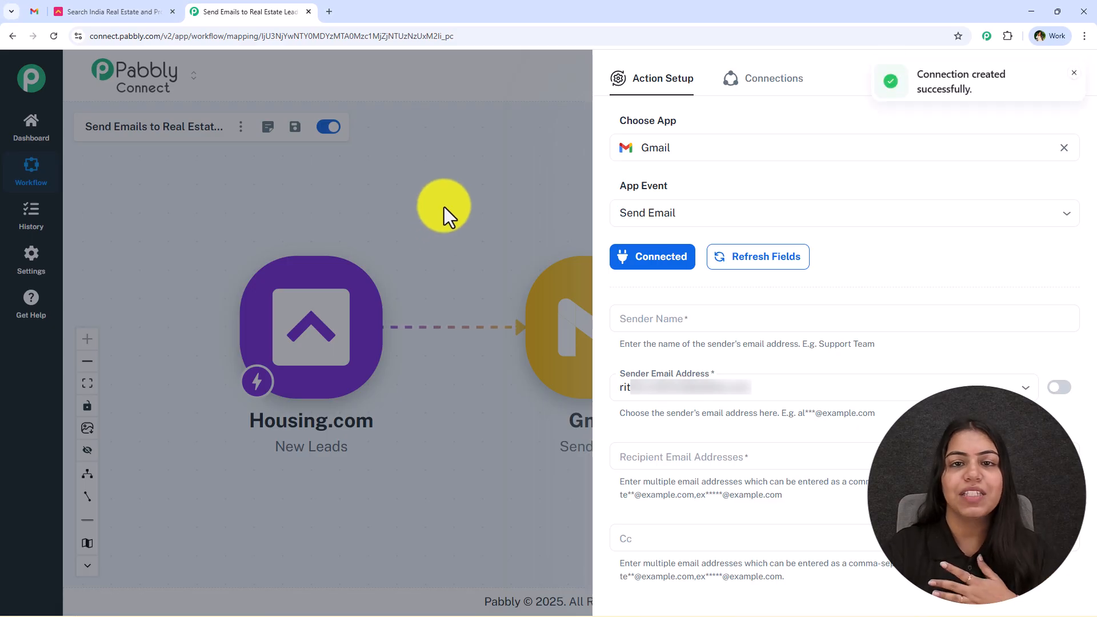
Set the Gmail action's sender name to Prime Properties and keep the connected account as sender email address.
click(732, 319)
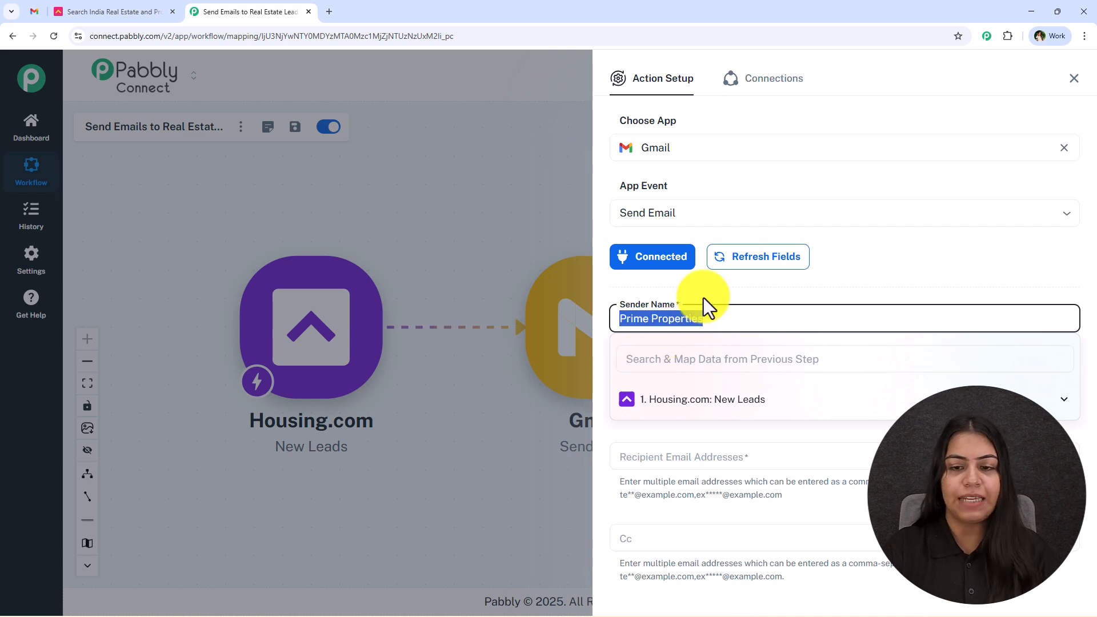
click(705, 297)
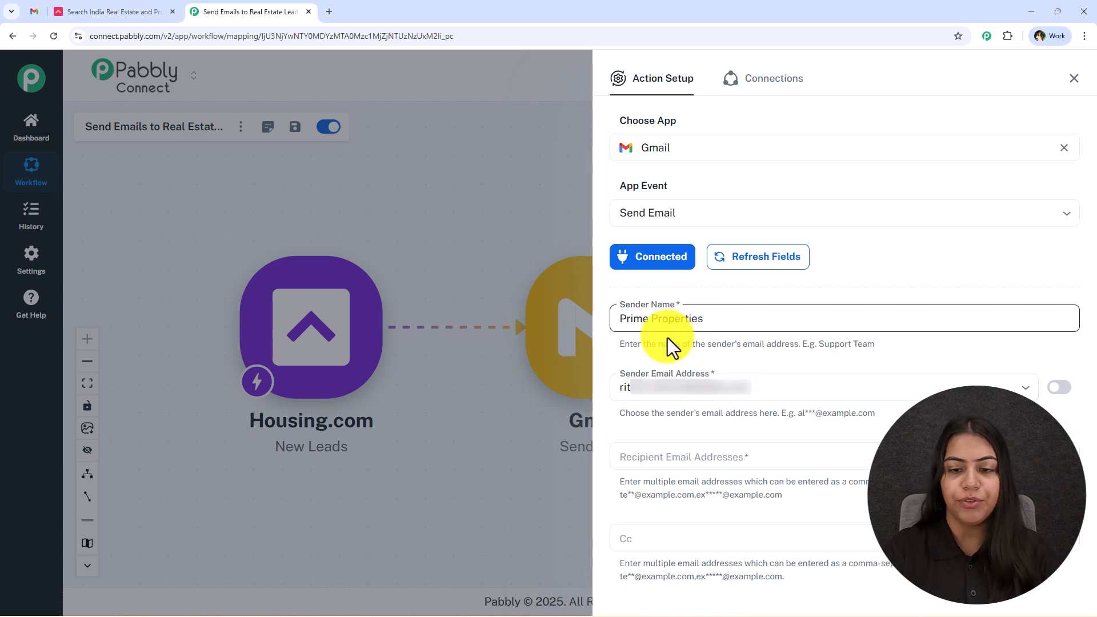
click(767, 381)
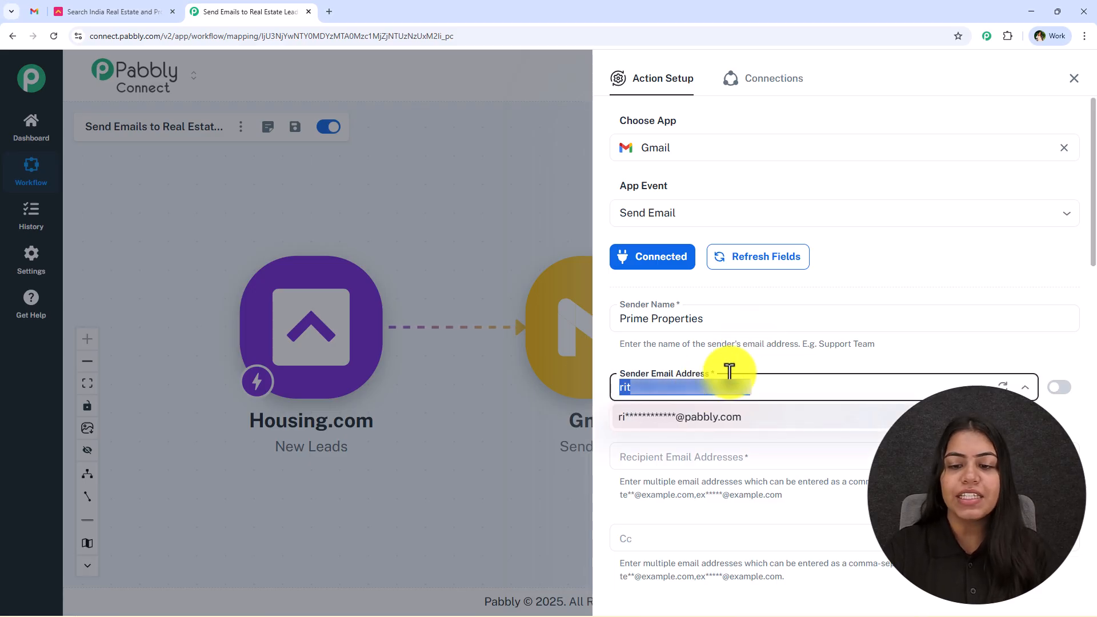
click(747, 364)
Map the recipient email address to the Email value from the Housing.com New Leads step.
drag(1092, 160, 1090, 245)
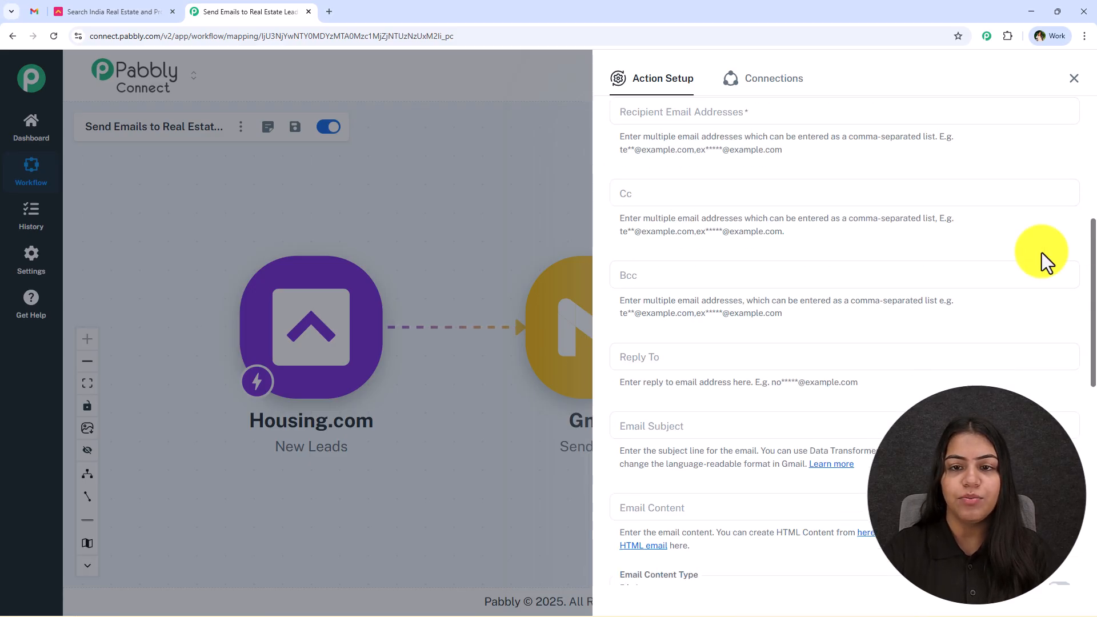
click(703, 113)
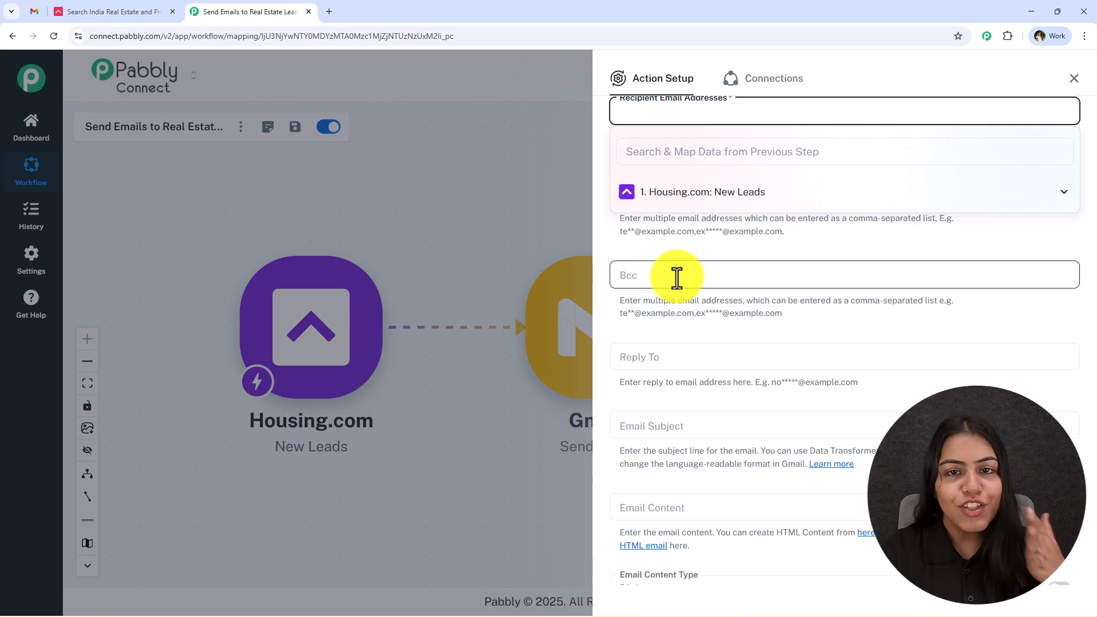
click(701, 193)
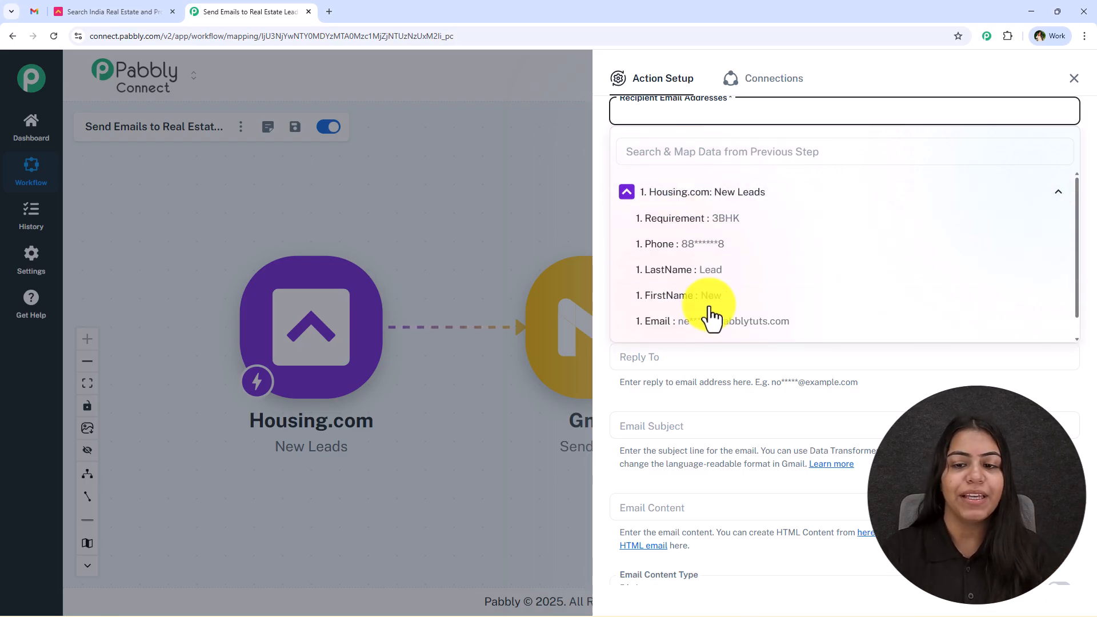
click(766, 320)
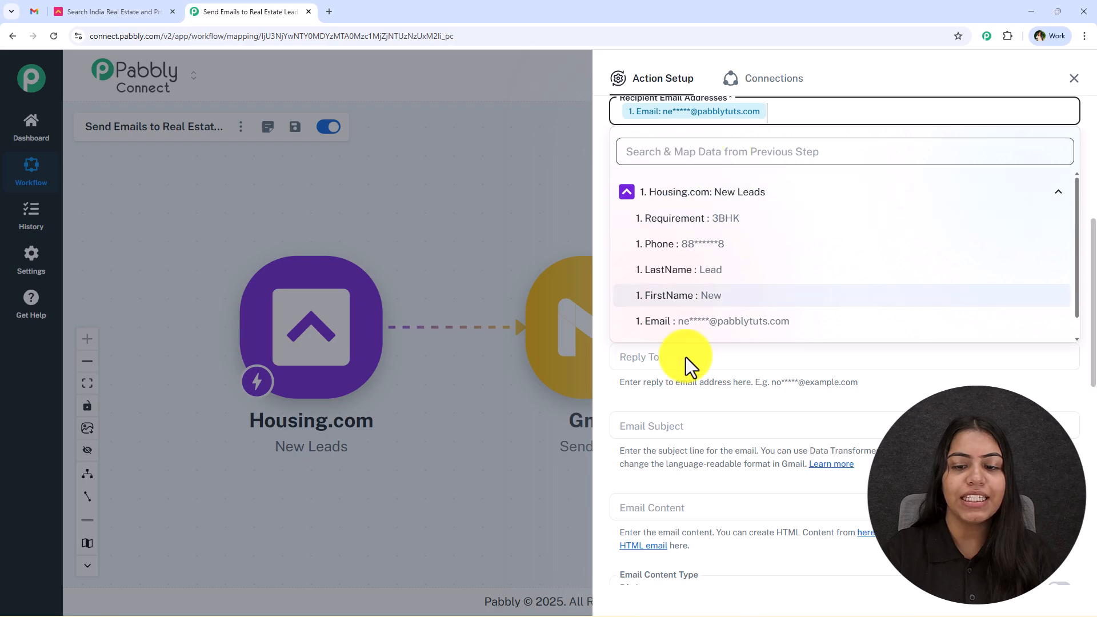
click(686, 402)
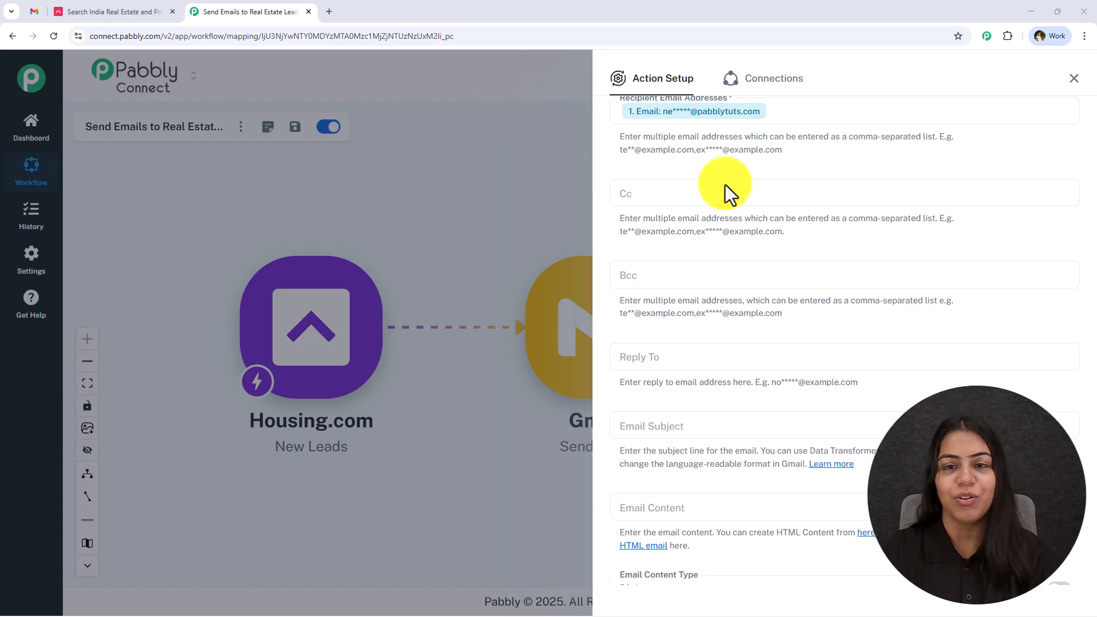
Leave Cc, Bcc and Reply To empty and enter the email subject "Thank You for Contacting Prime Properties, {{Name}}".
scroll(712, 137, down, 1)
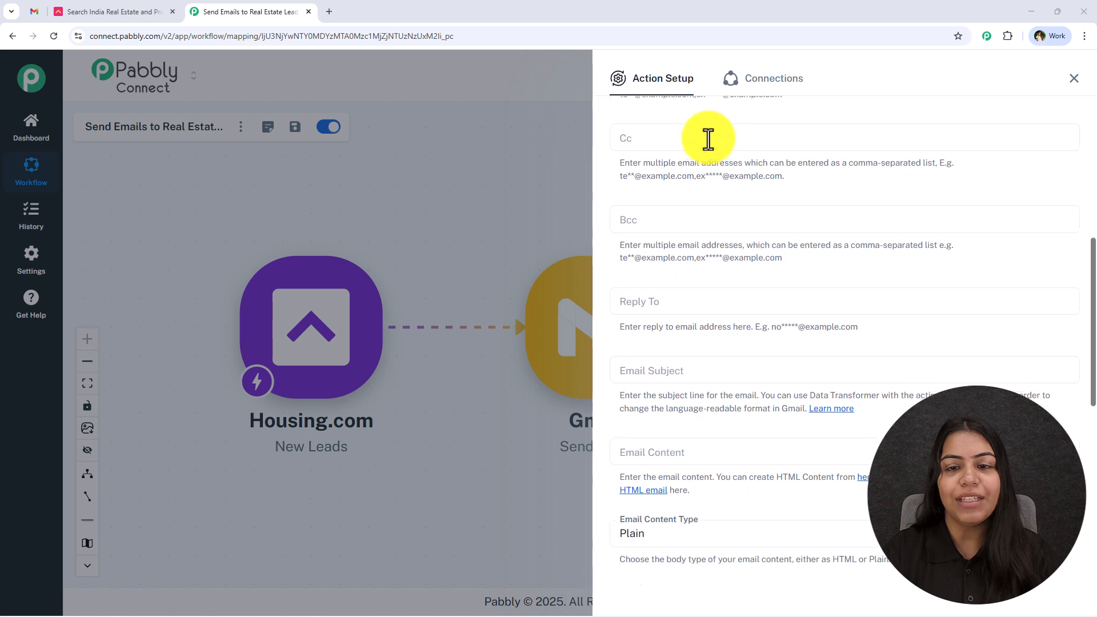
click(634, 136)
click(661, 124)
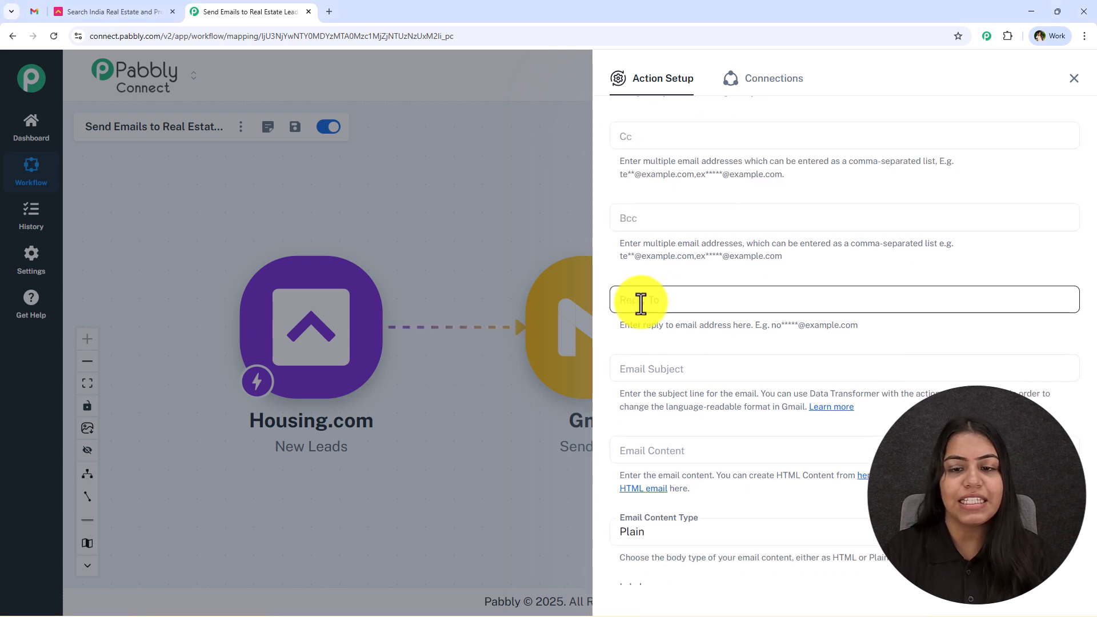
scroll(688, 282, down, 3)
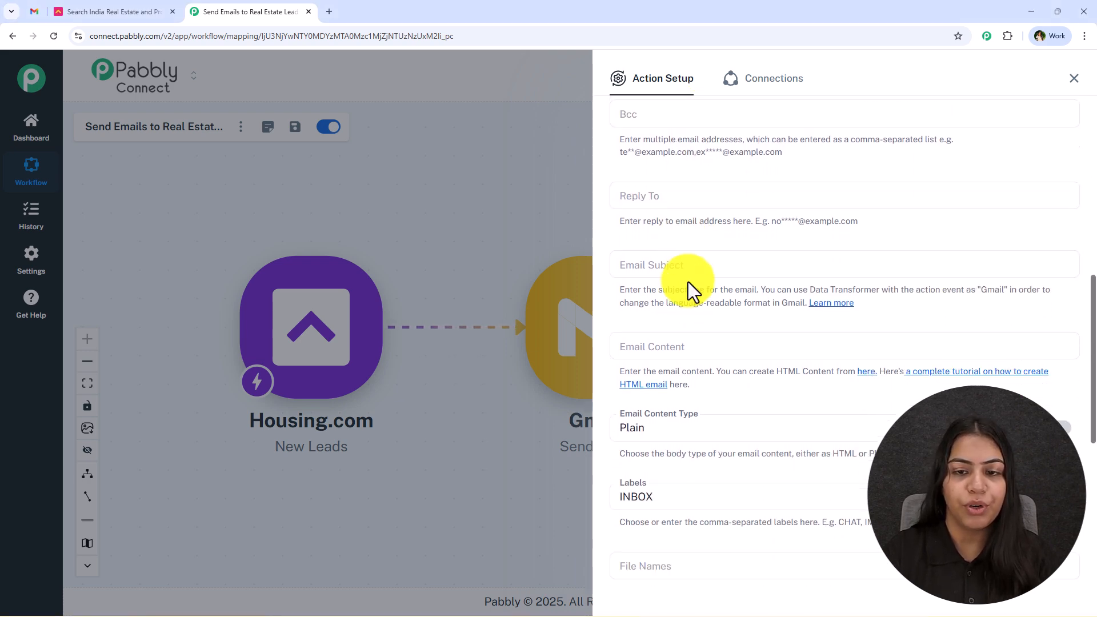
scroll(681, 120, up, 2)
scroll(676, 232, down, 3)
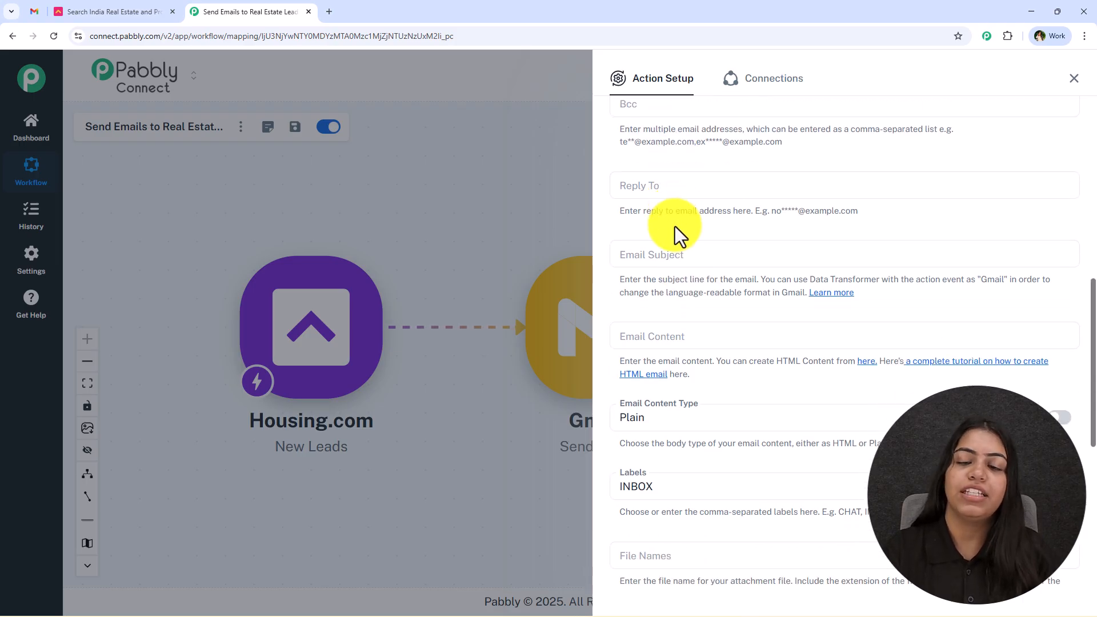
click(715, 143)
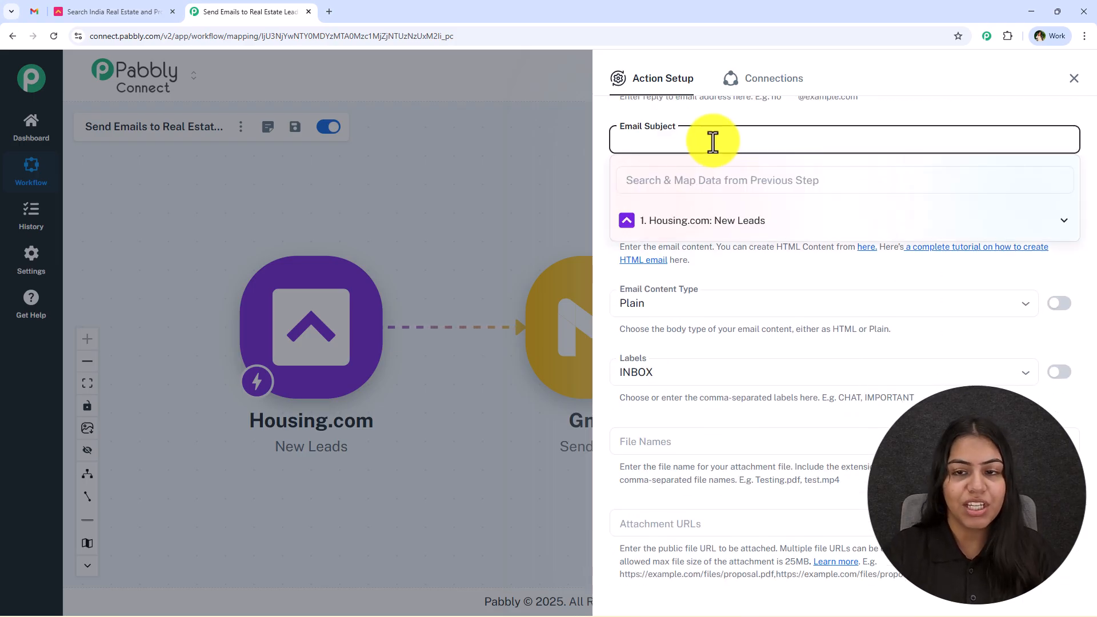
text(Thank You for Contacting Prime Properties, {{Name}})
Replace the {{Name}} placeholder in the email subject with the mapped FirstName and LastName values from the Housing.com lead.
drag(904, 139, 838, 140)
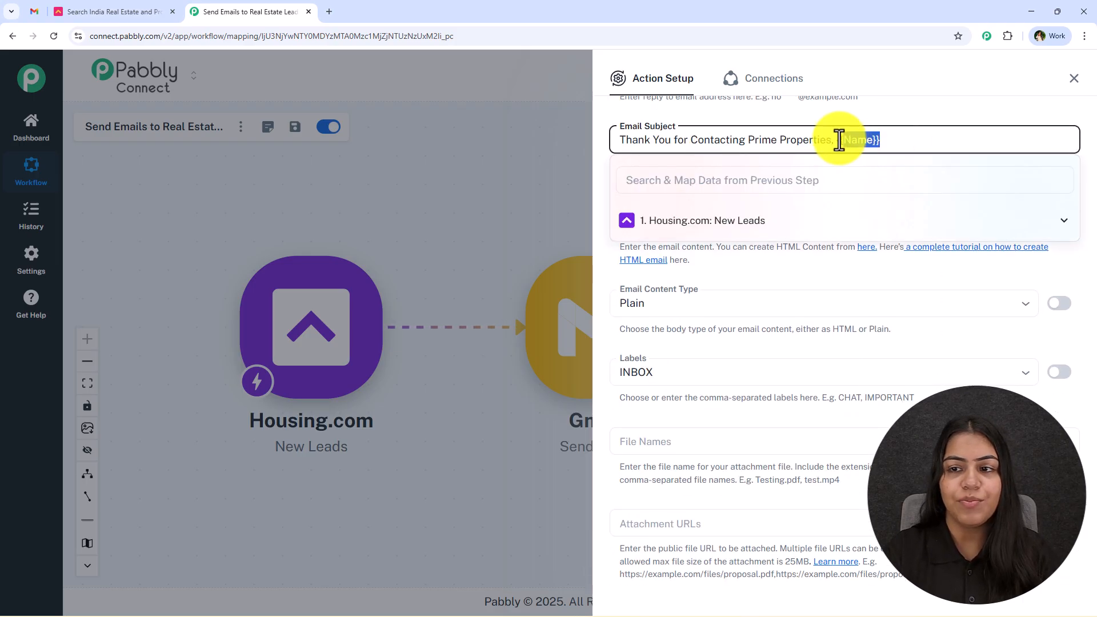
click(798, 223)
click(796, 324)
click(781, 298)
click(826, 116)
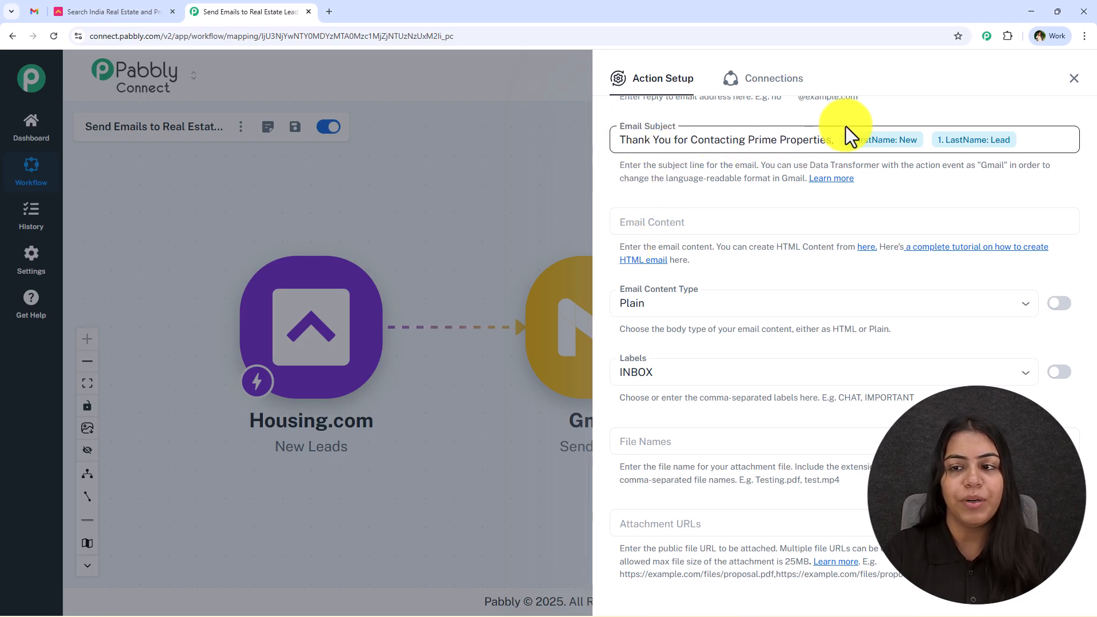
Paste the prepared Prime Properties HTML welcome message into the email content.
click(712, 221)
click(755, 199)
click(802, 217)
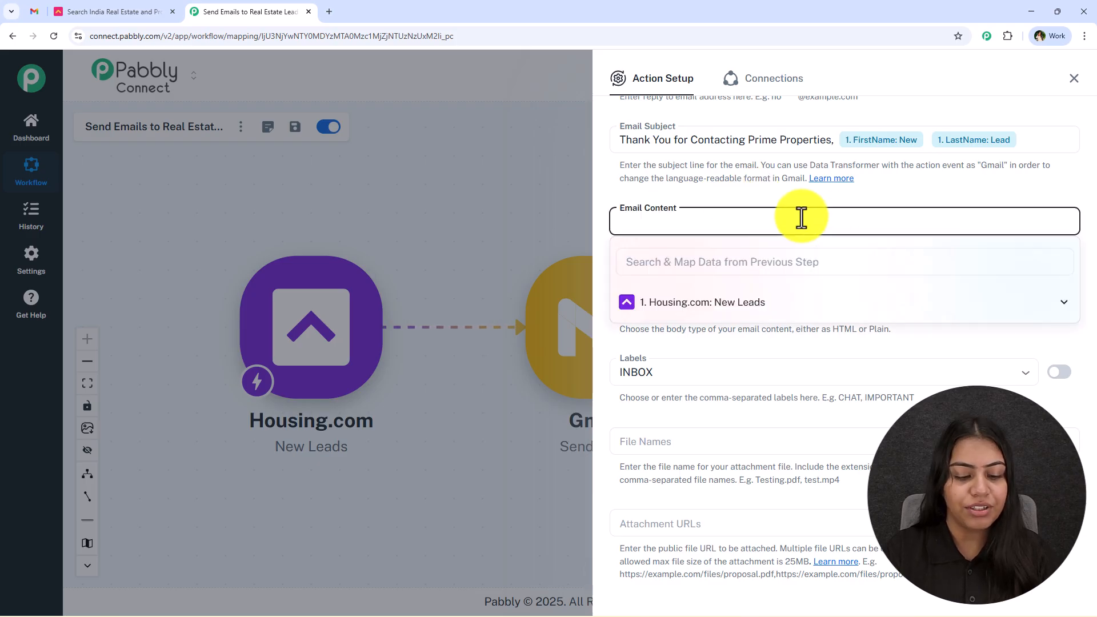
click(697, 203)
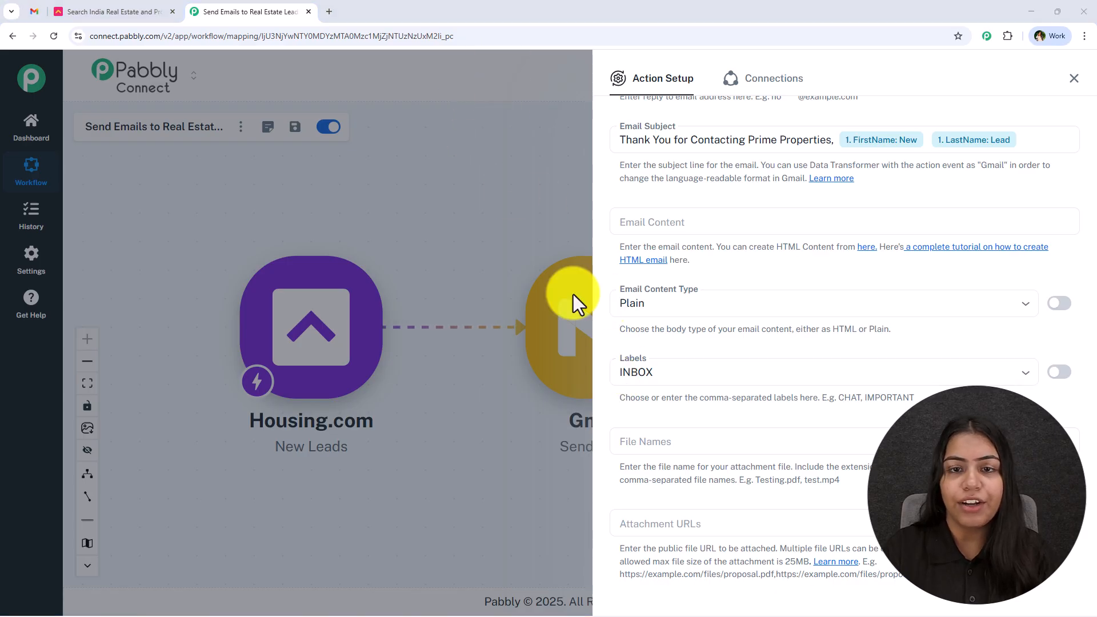
click(688, 215)
key(ctrl+v)
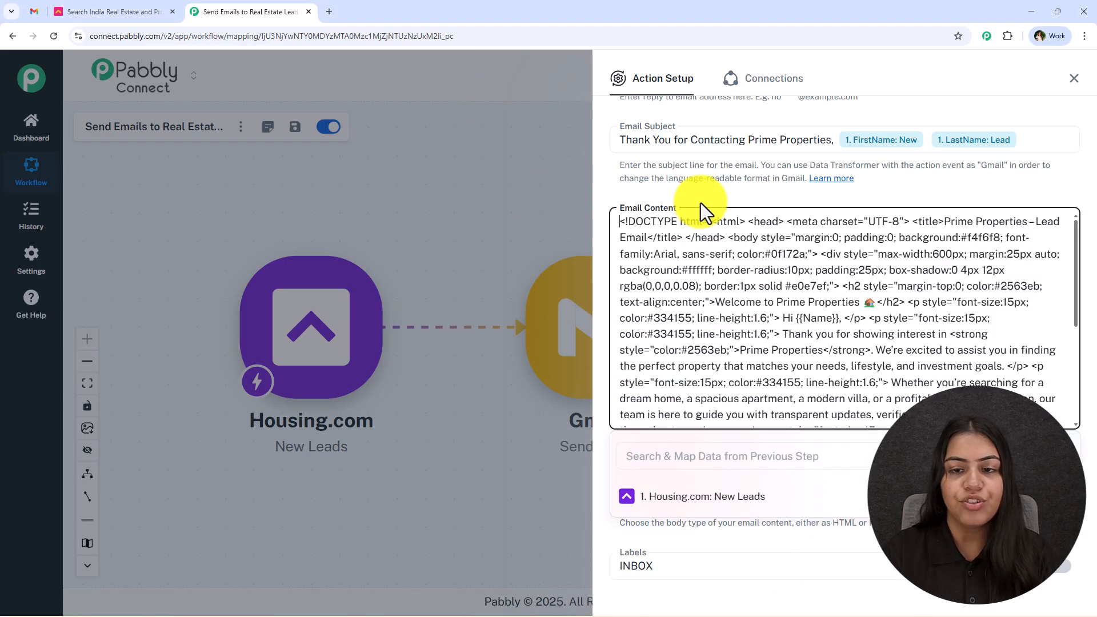
scroll(740, 319, down, 2)
scroll(740, 319, up, 3)
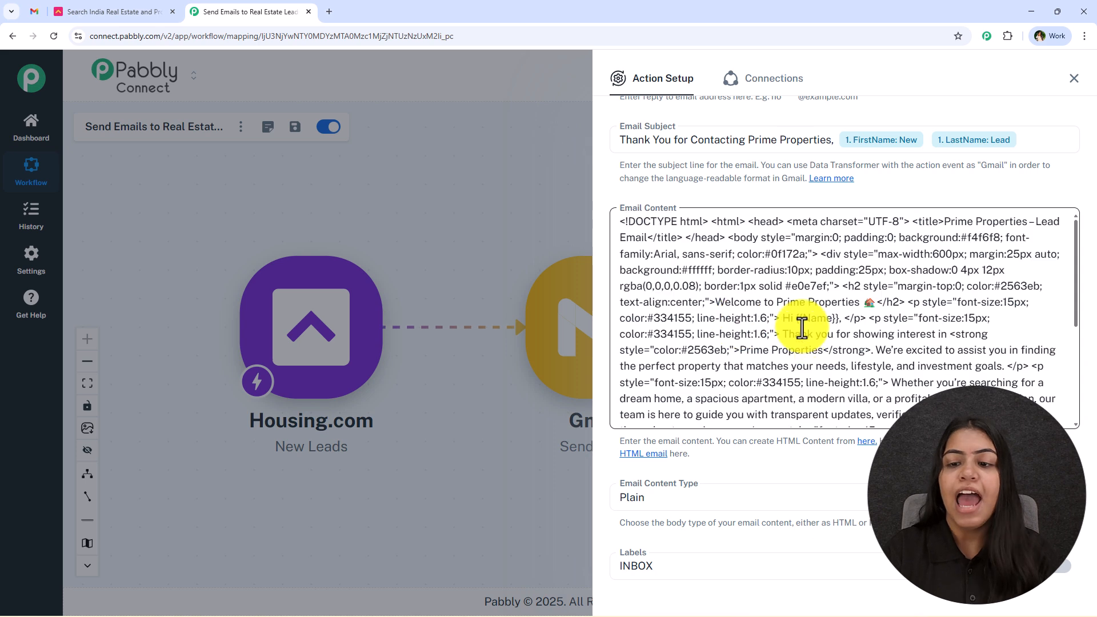
Replace the {{Name}} placeholder in the email content's greeting with the mapped FirstName and LastName values.
drag(793, 319, 840, 319)
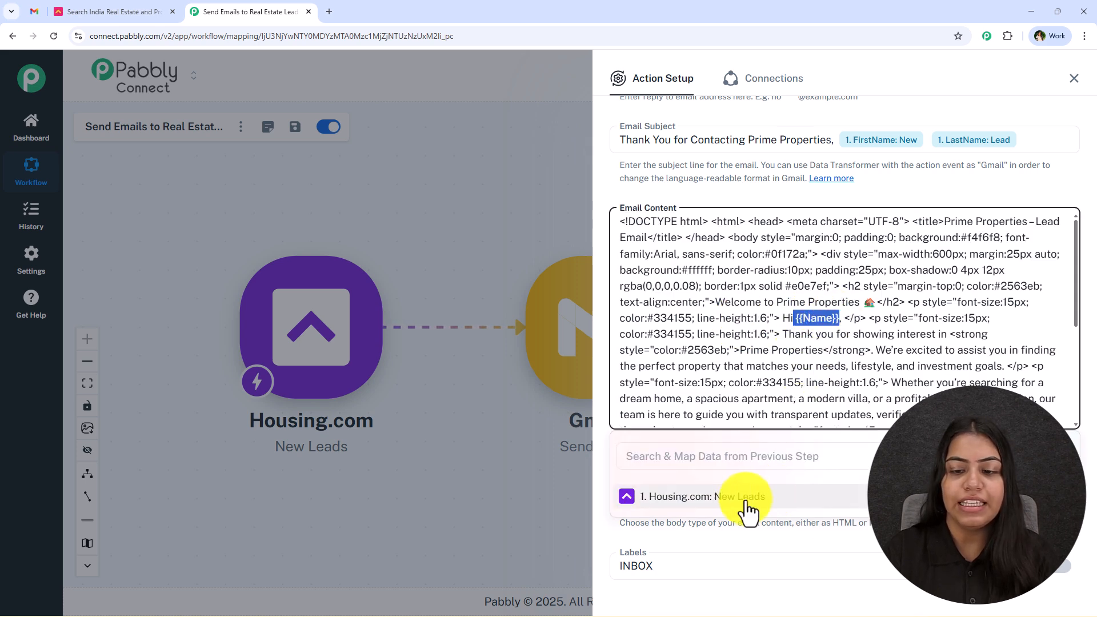
click(766, 503)
click(723, 601)
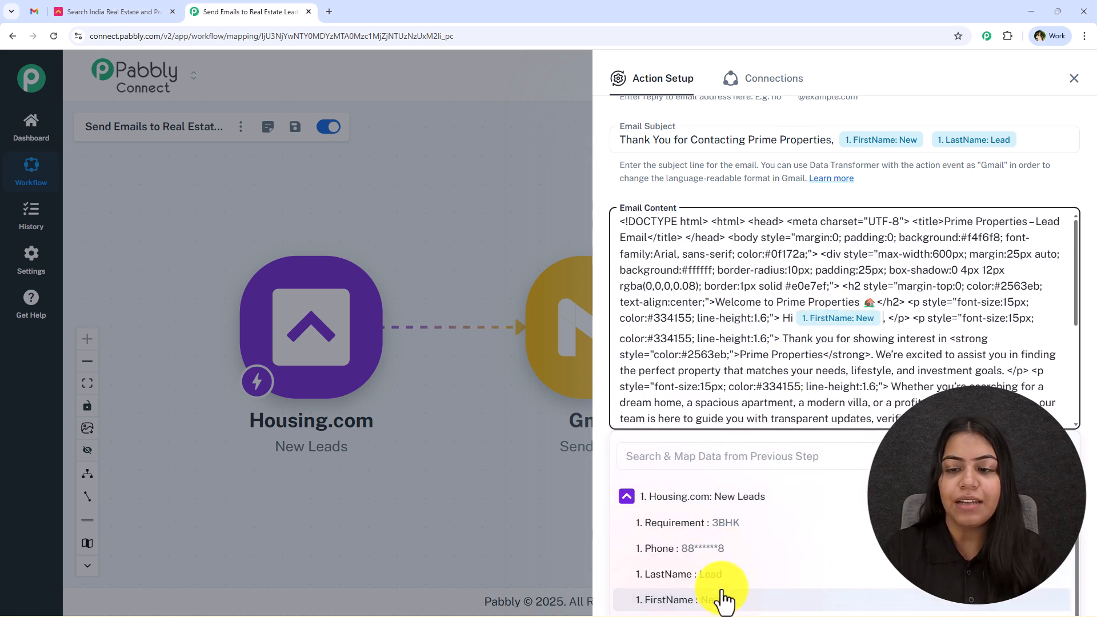
click(710, 575)
click(794, 318)
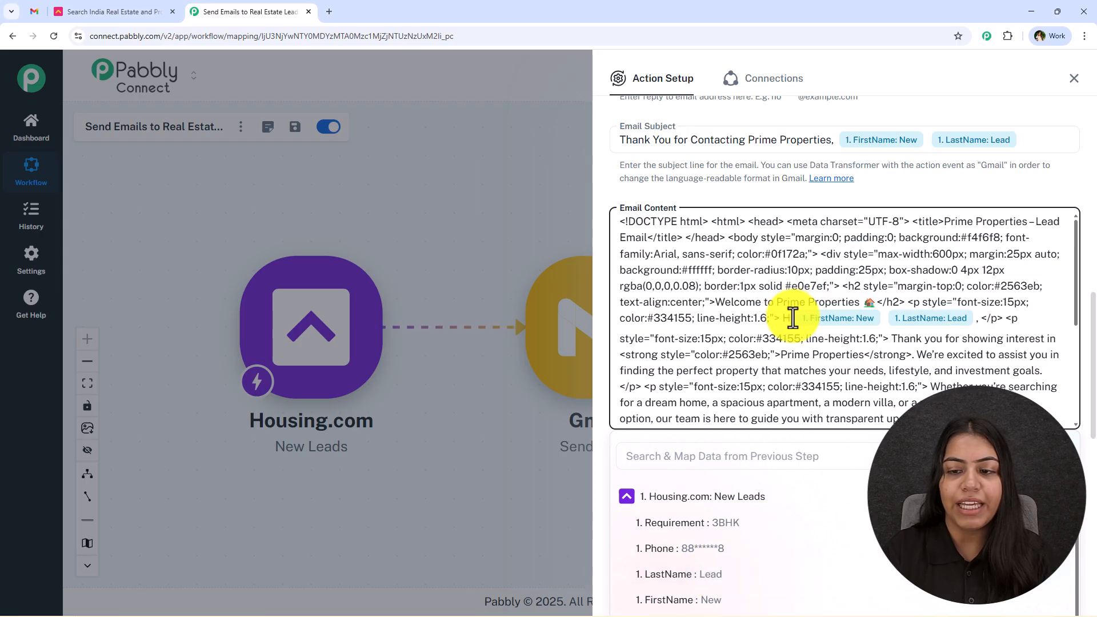
Read through the HTML email body and set the email content type to HTML.
scroll(798, 355, down, 6)
scroll(831, 287, down, 1)
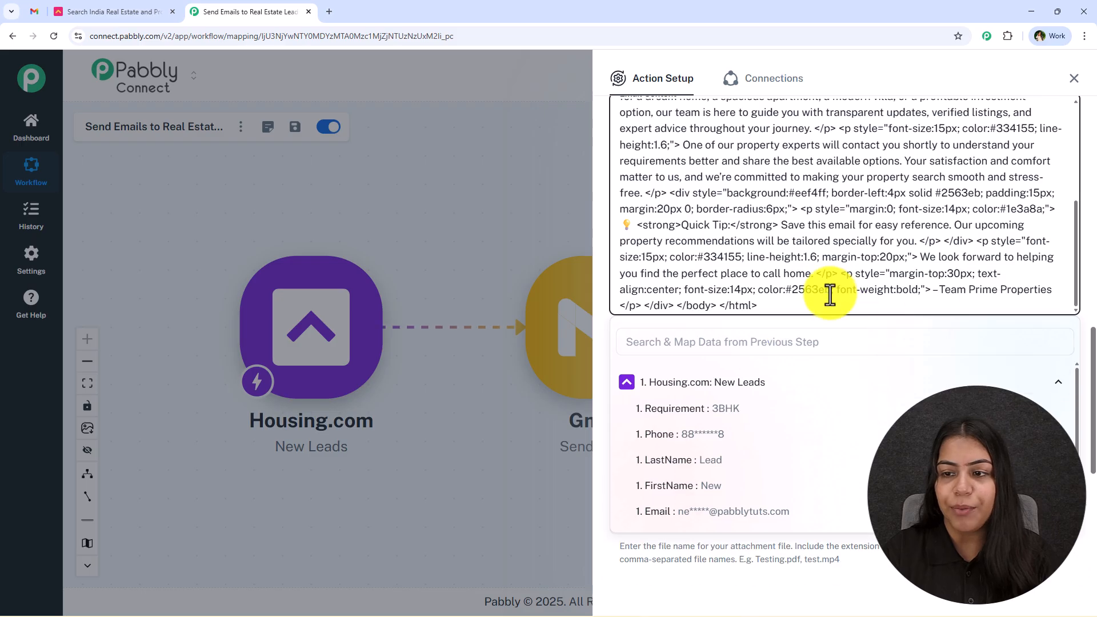
scroll(788, 284, up, 3)
scroll(788, 284, up, 5)
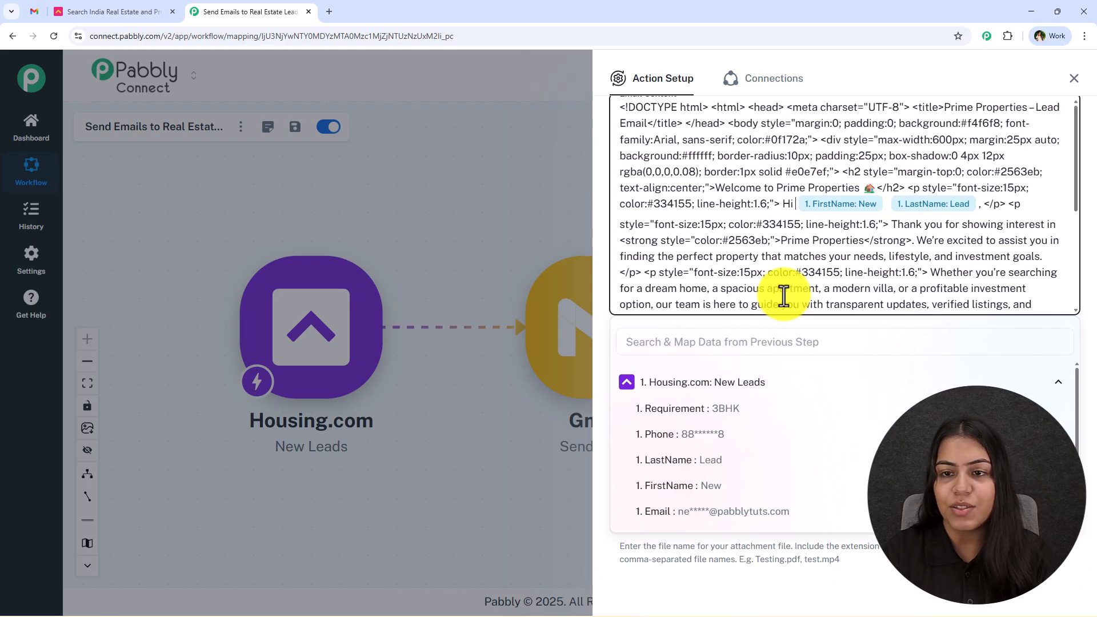
scroll(857, 380, down, 5)
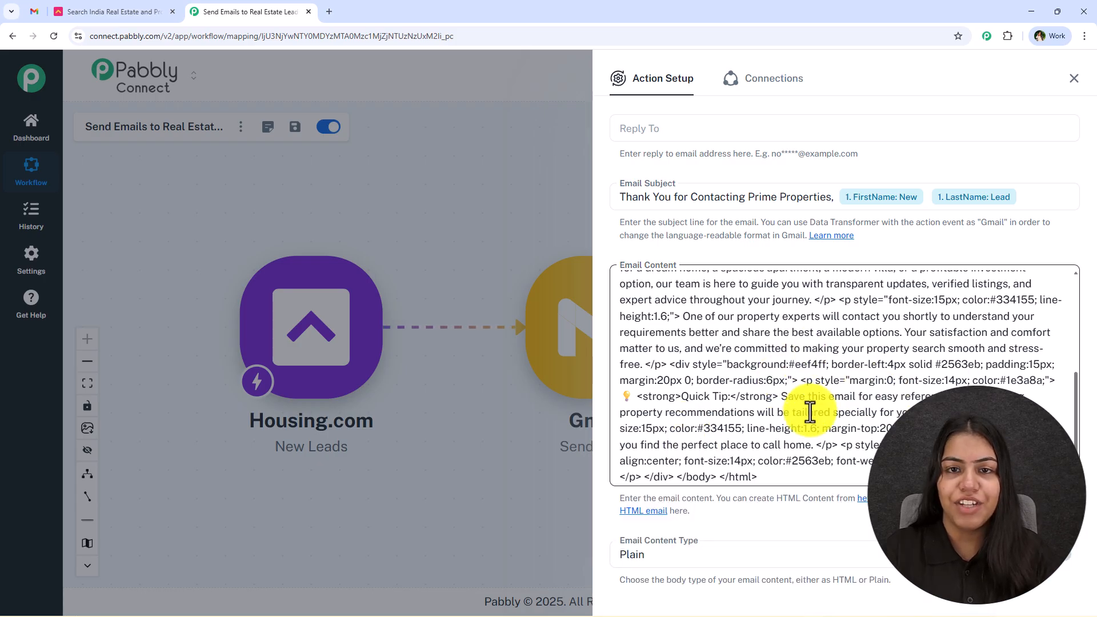
scroll(722, 311, down, 6)
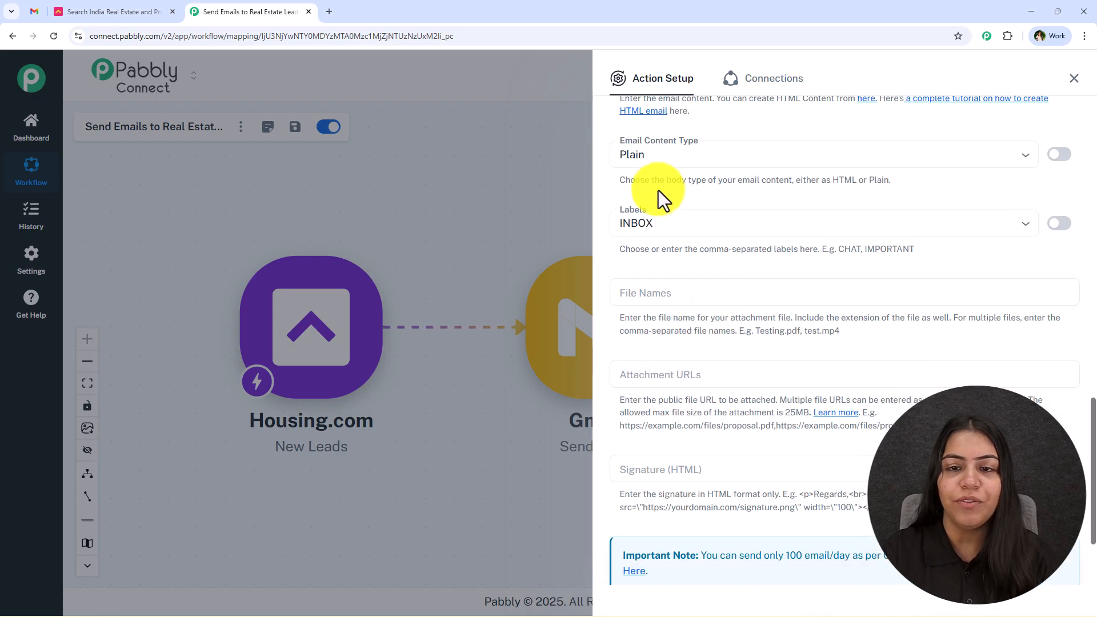
click(713, 142)
click(713, 212)
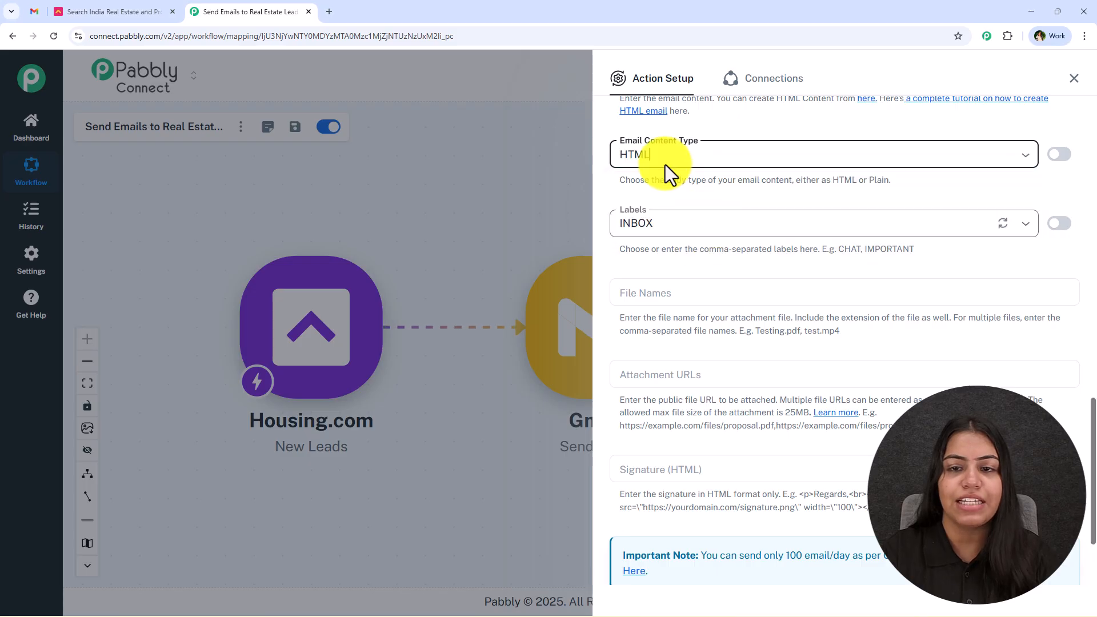
Review the mapped email content and the optional label, file name, attachment URL and signature fields of the Gmail action.
scroll(862, 394, up, 5)
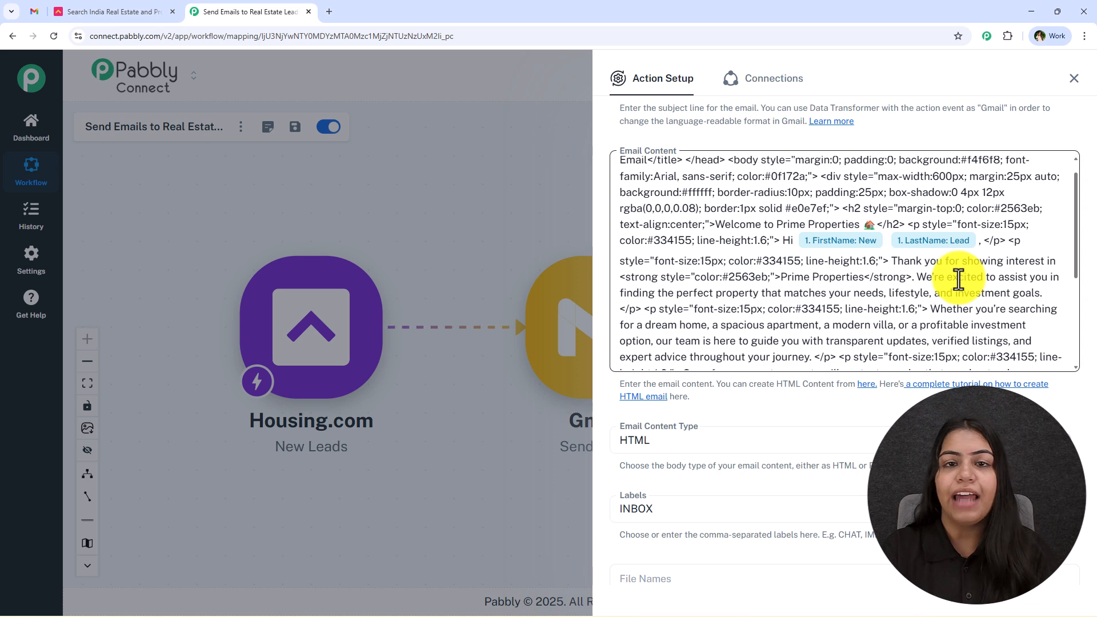
scroll(816, 323, down, 4)
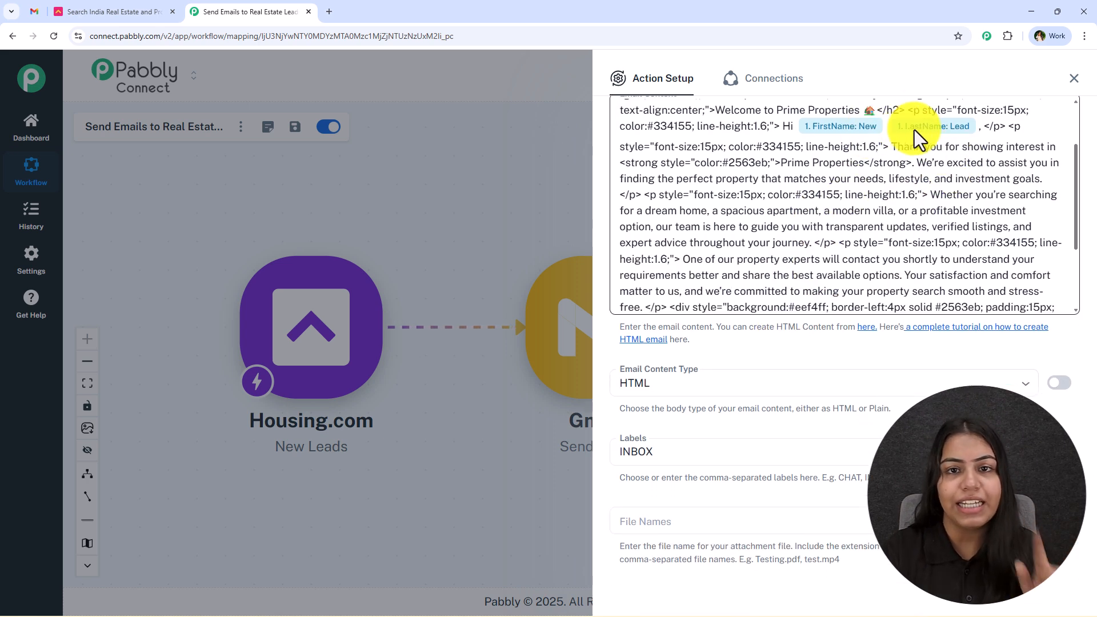
scroll(794, 332, down, 6)
click(632, 172)
click(715, 143)
click(694, 238)
click(674, 355)
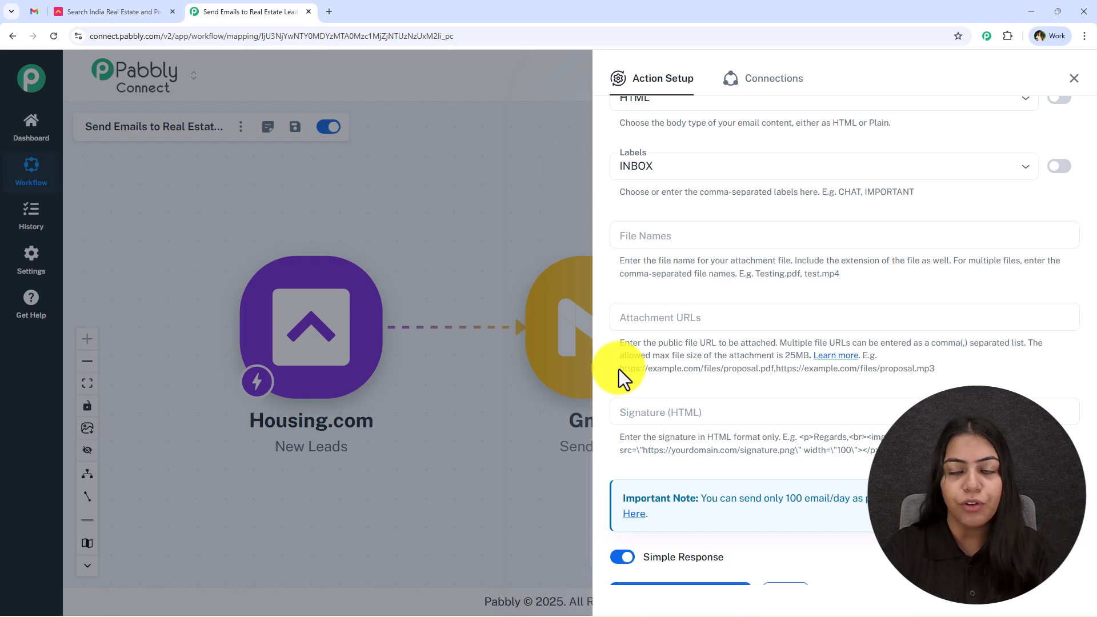
click(657, 240)
click(660, 345)
click(656, 315)
click(703, 300)
click(658, 320)
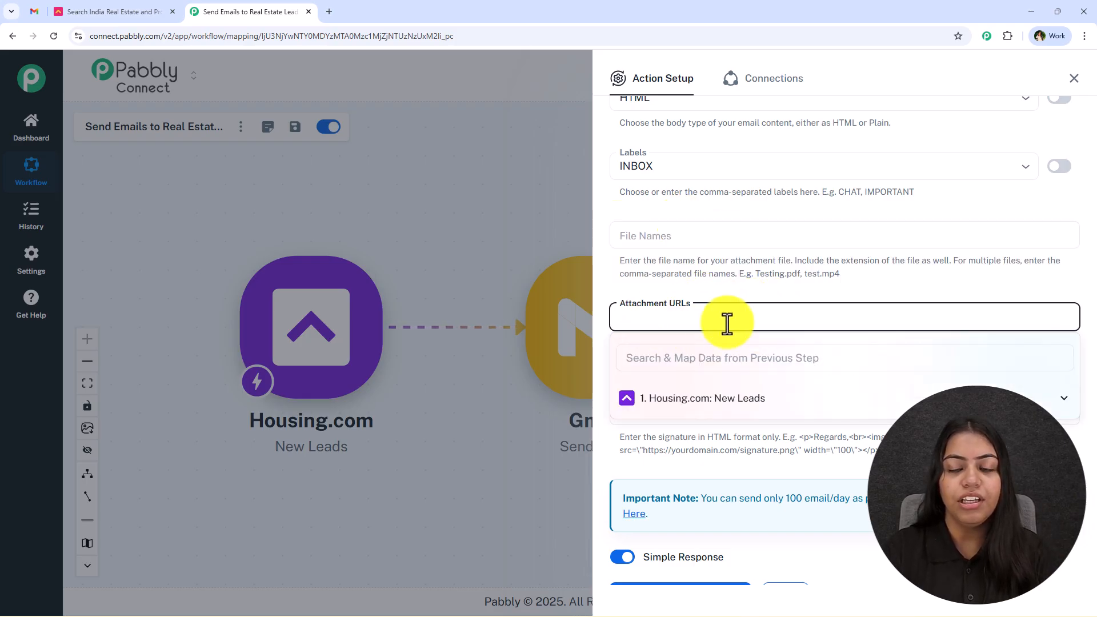
click(702, 250)
scroll(731, 343, down, 1)
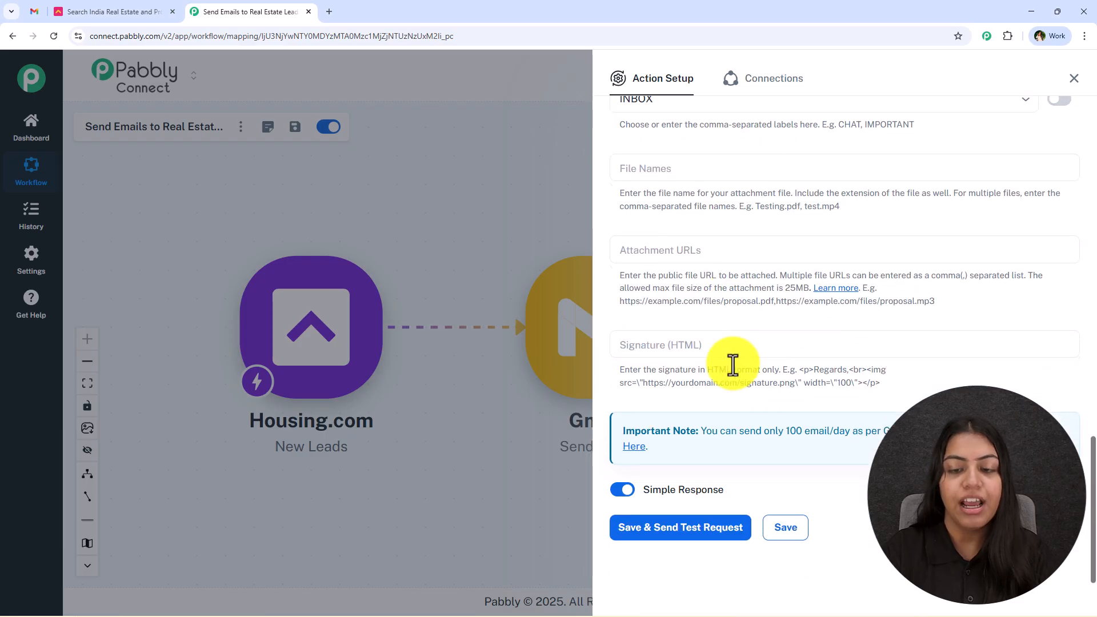
scroll(748, 343, up, 3)
scroll(760, 399, down, 3)
Save the Gmail action with a test request, check the label IDs in the received response, and close the action setup.
click(688, 540)
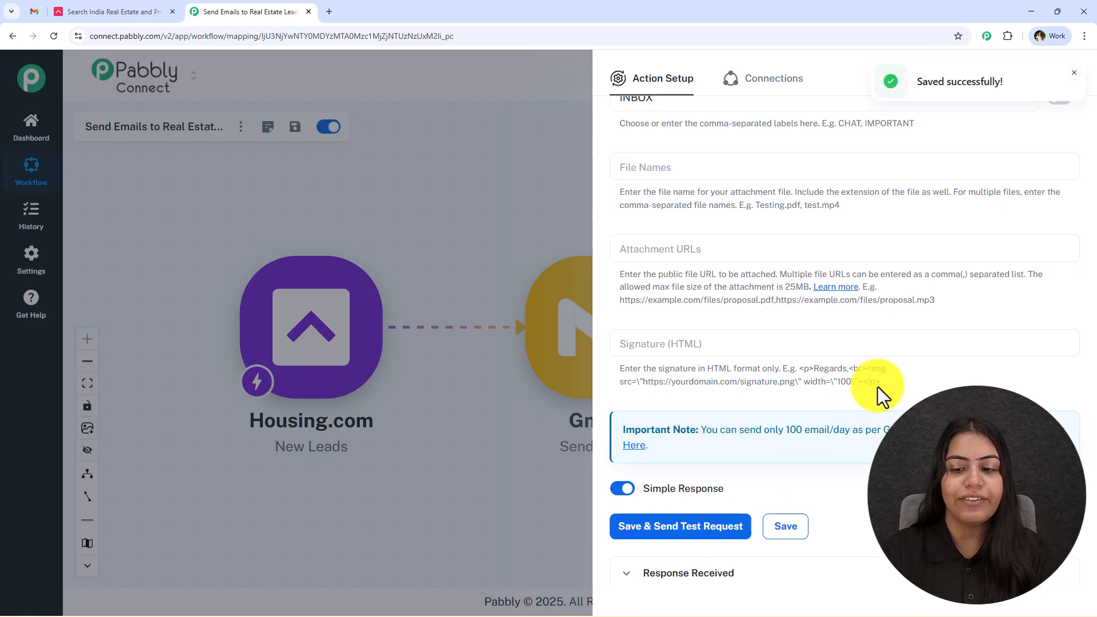
scroll(829, 440, down, 2)
double_click(865, 351)
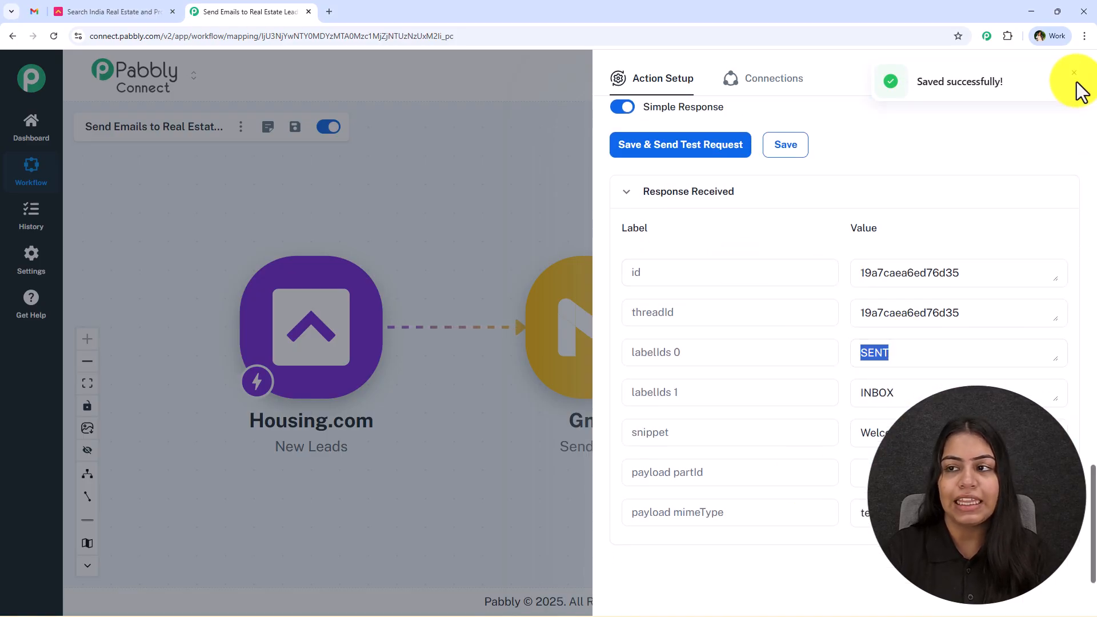
click(1074, 82)
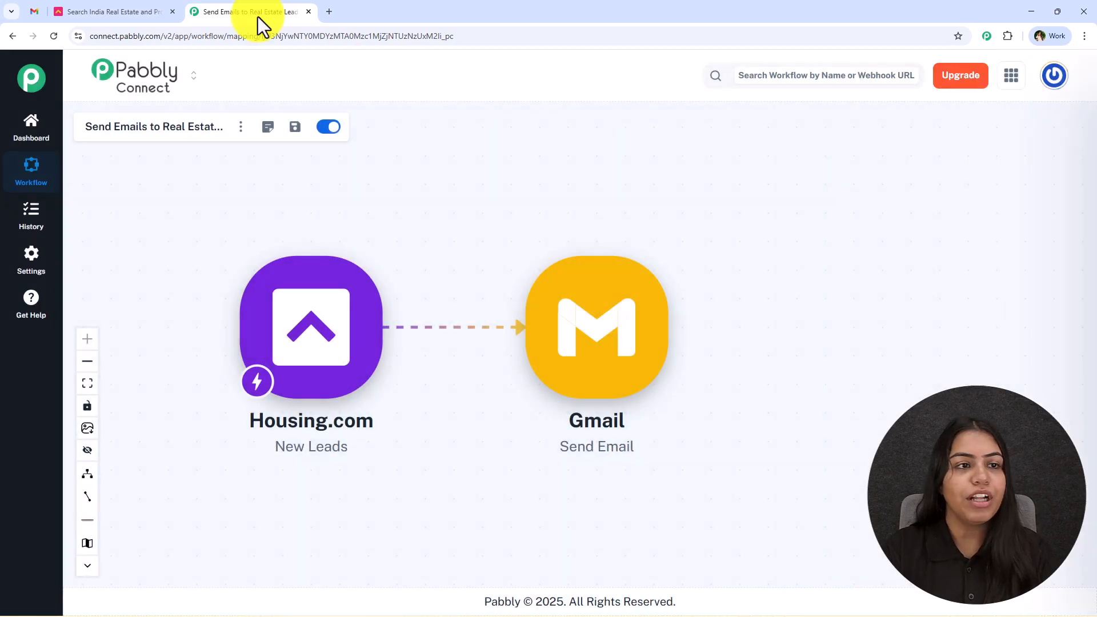
Switch to Gmail, refresh the inbox, and open the new Prime Properties email to examine its heading, greeting and message.
click(35, 11)
click(292, 114)
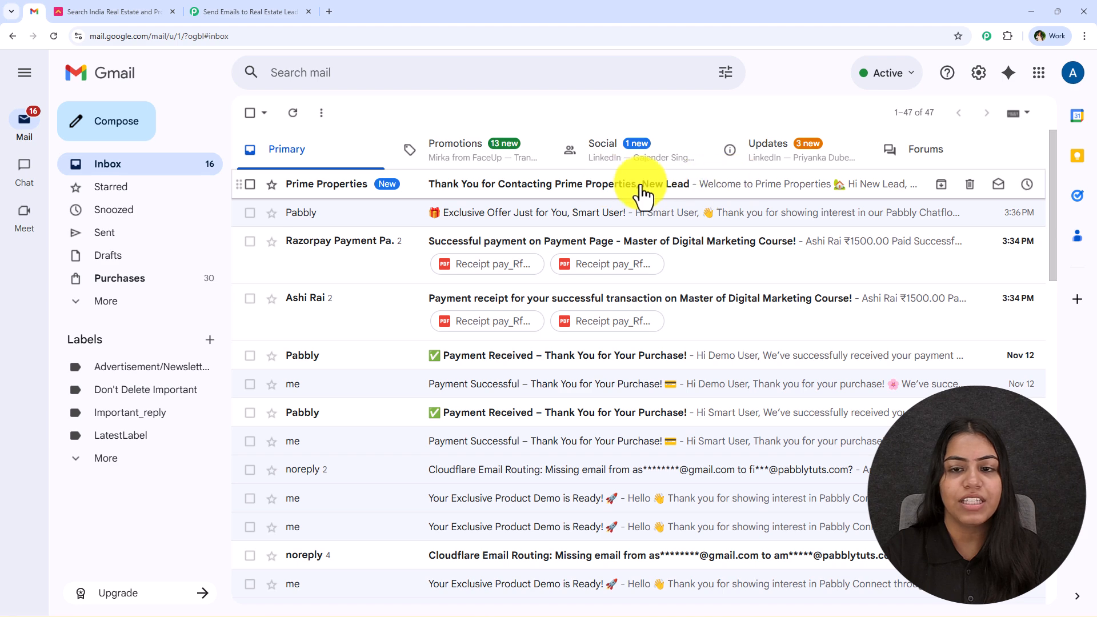
click(644, 189)
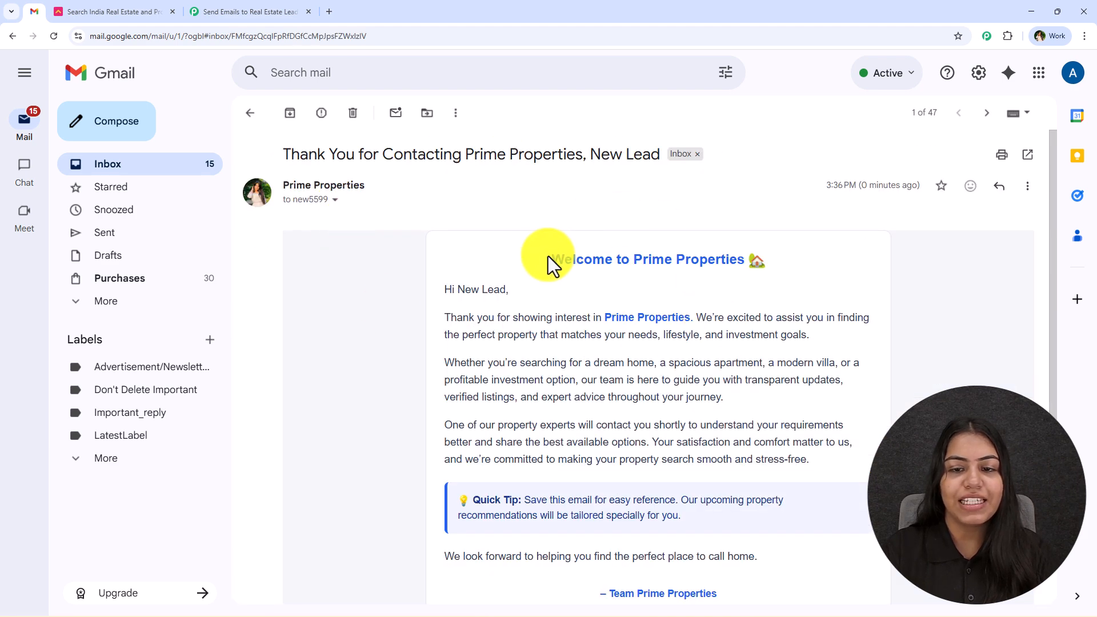
drag(548, 255, 815, 255)
click(460, 281)
drag(446, 318, 705, 316)
click(709, 309)
scroll(549, 442, down, 3)
drag(744, 440, 394, 136)
click(402, 279)
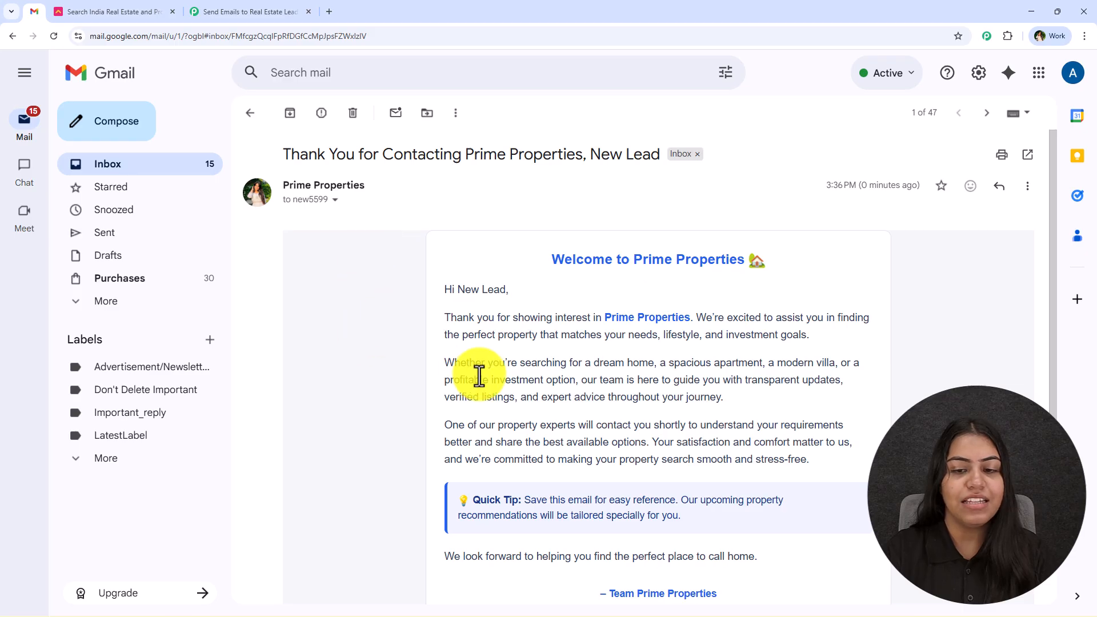
Switch back to Pabbly Connect and rearrange the canvas, placing the Gmail action farther from and lower than the Housing.com trigger.
click(275, 11)
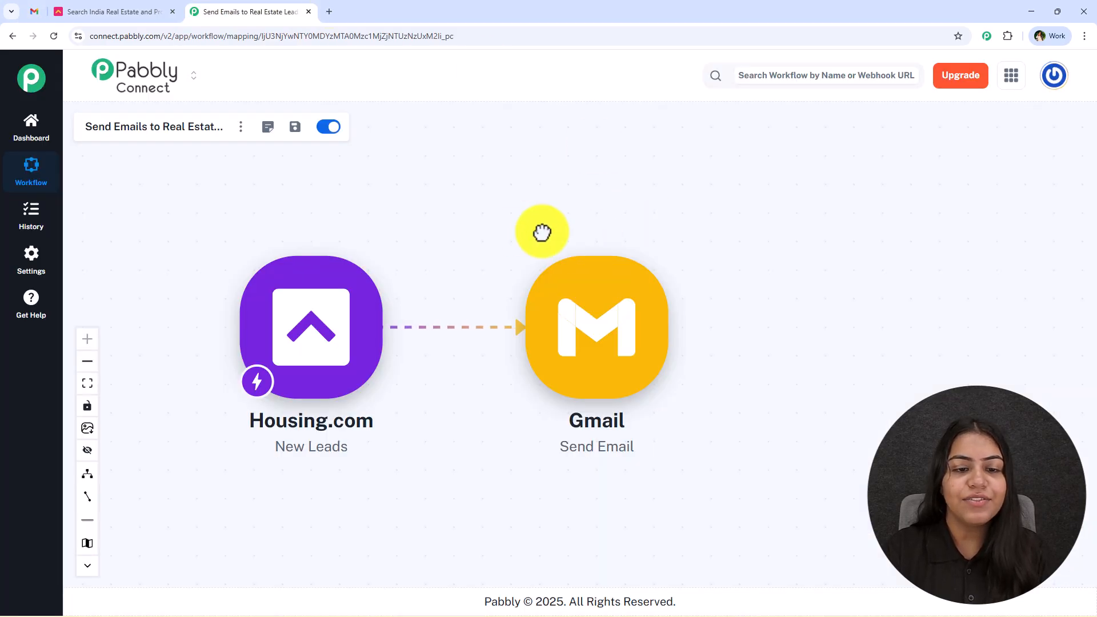
drag(527, 230, 718, 250)
drag(559, 383, 449, 308)
drag(560, 245, 552, 251)
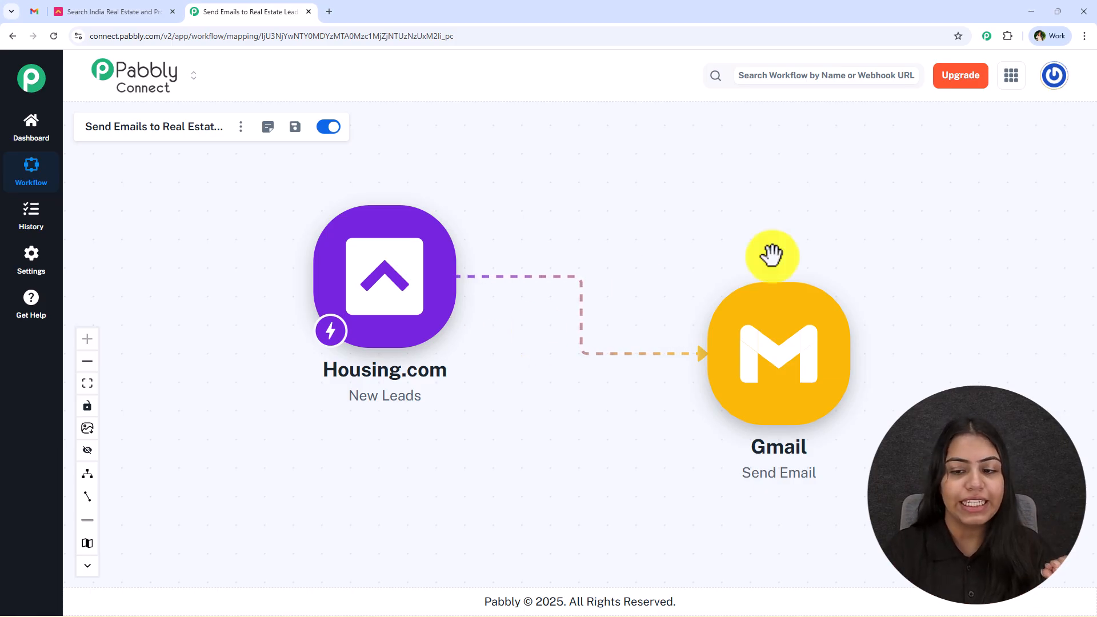
Switch to Gmail to review the received Prime Properties email once more, and return to the Pabbly Connect workflow.
click(43, 4)
scroll(485, 370, down, 3)
scroll(482, 379, up, 3)
click(262, 12)
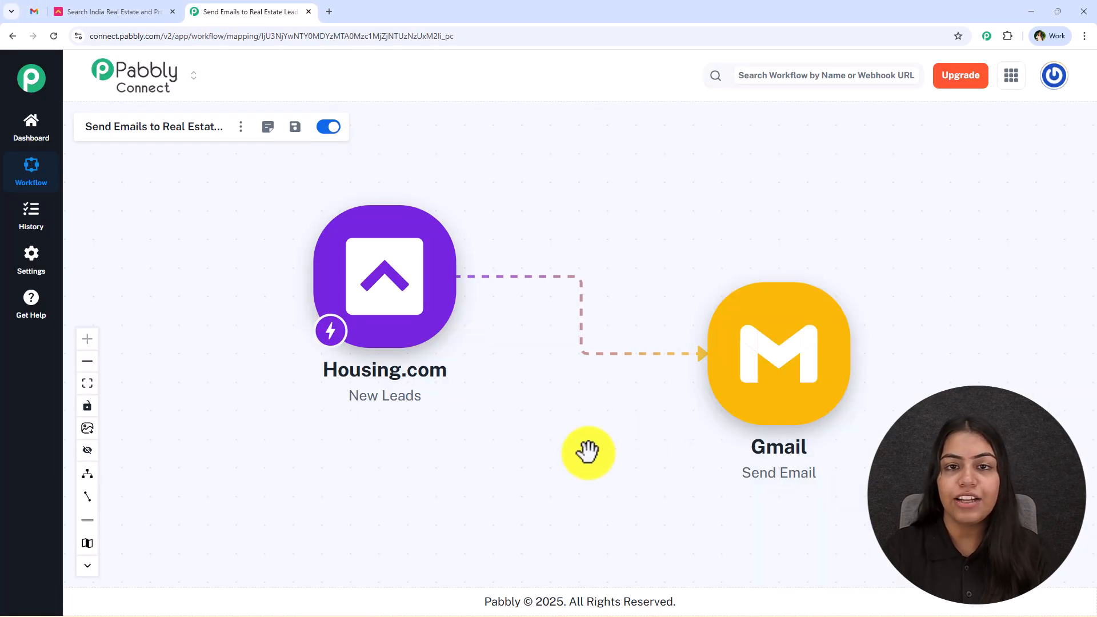